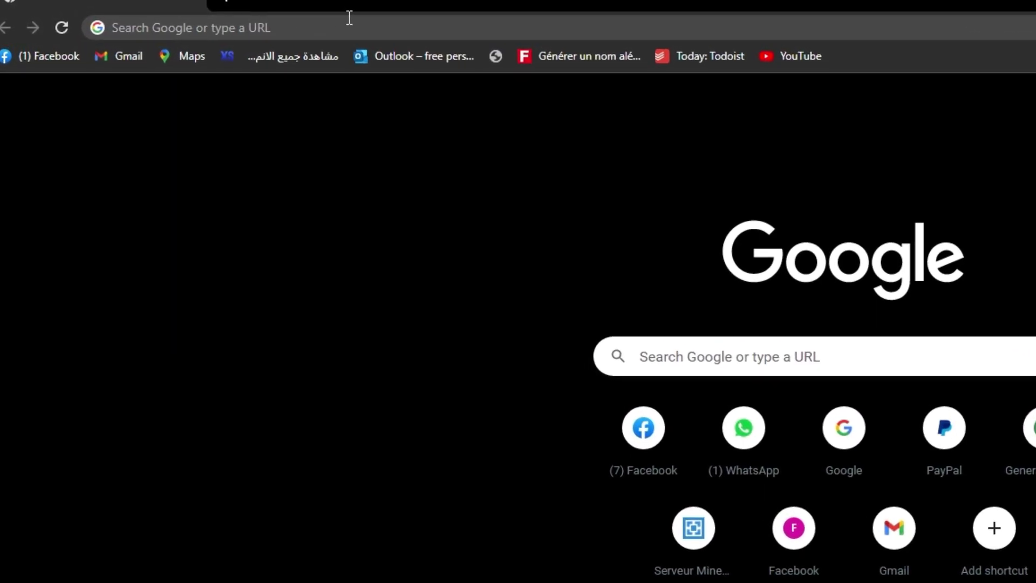
- Search Google for 'ads tiktok' and follow the TikTok Ads result to the TikTok For Business login page
{"action": "left_click", "coordinate": [350, 21]}
{"action": "type", "text": "ads"}
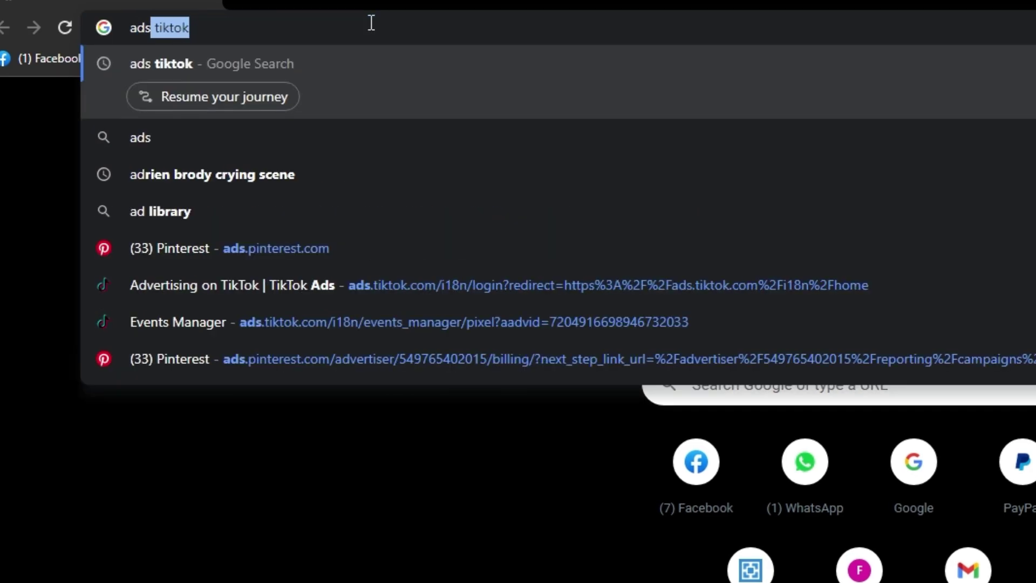
{"action": "type", "text": " t"}
{"action": "key", "text": "Return"}
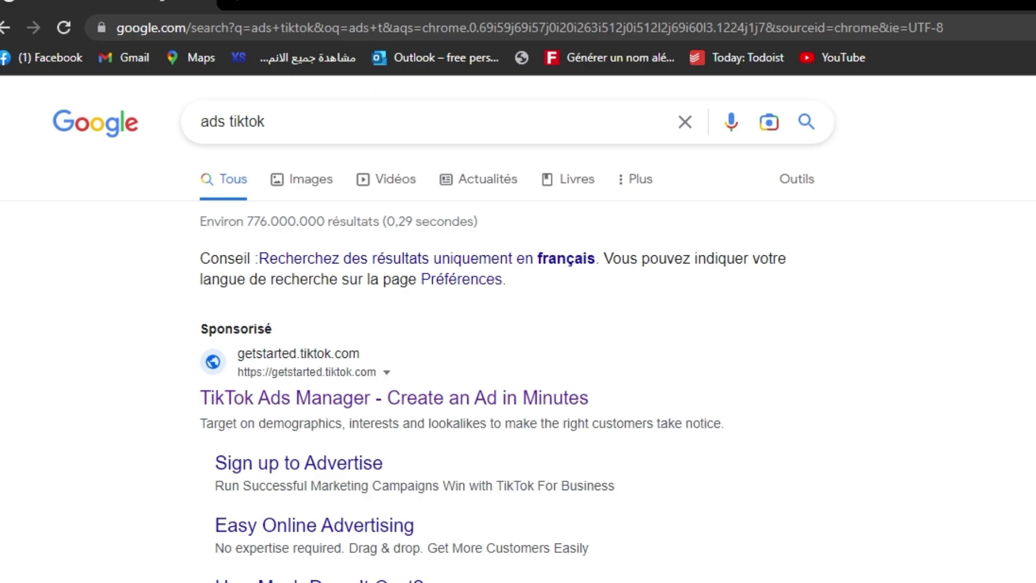
{"action": "scroll", "coordinate": [518, 324], "scroll_direction": "down", "scroll_amount": 2}
{"action": "scroll", "coordinate": [224, 537], "scroll_direction": "down", "scroll_amount": 2}
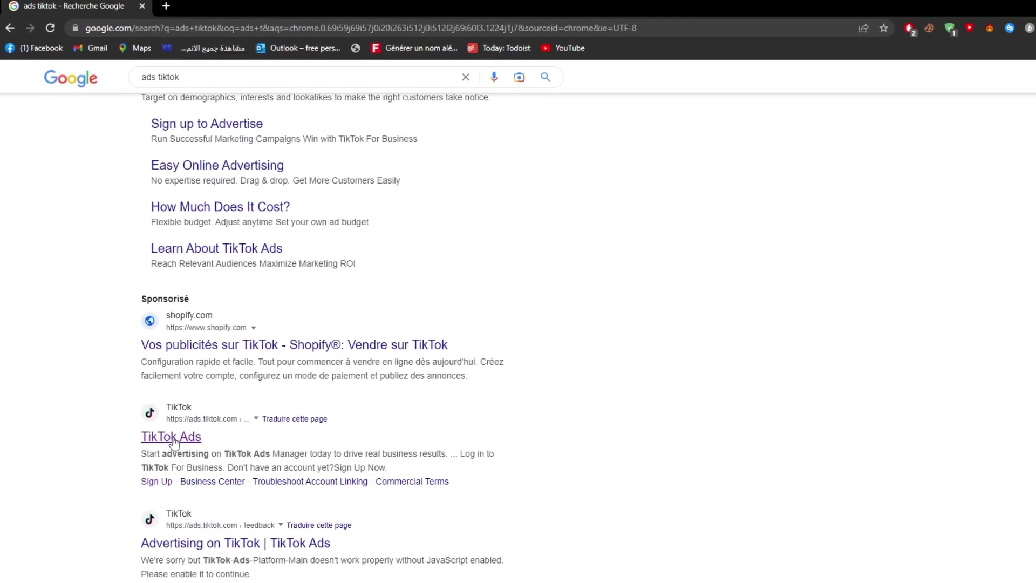
{"action": "left_click", "coordinate": [181, 466]}
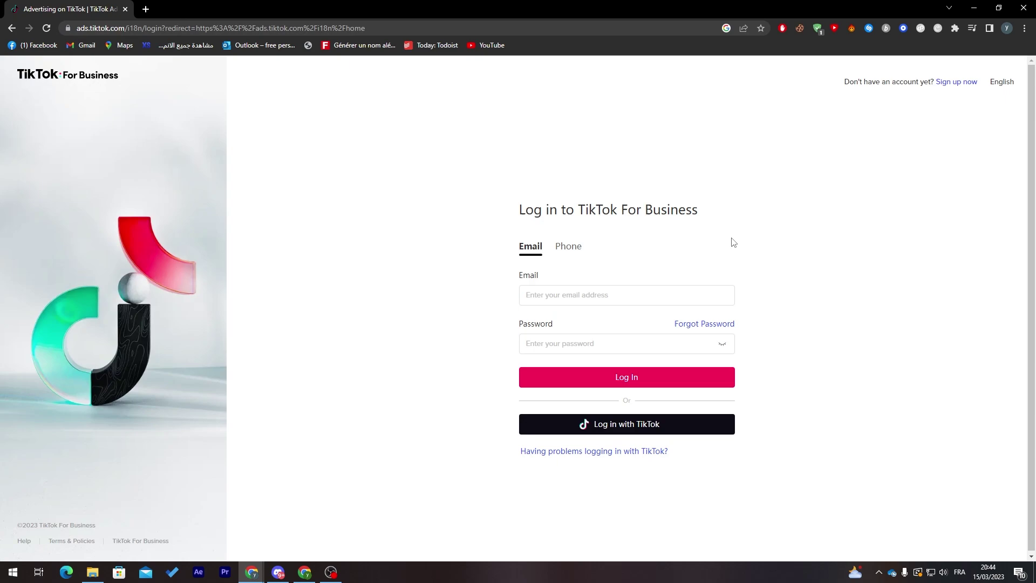
- Log in to TikTok For Business with the saved email and typed password
{"action": "left_click", "coordinate": [963, 84]}
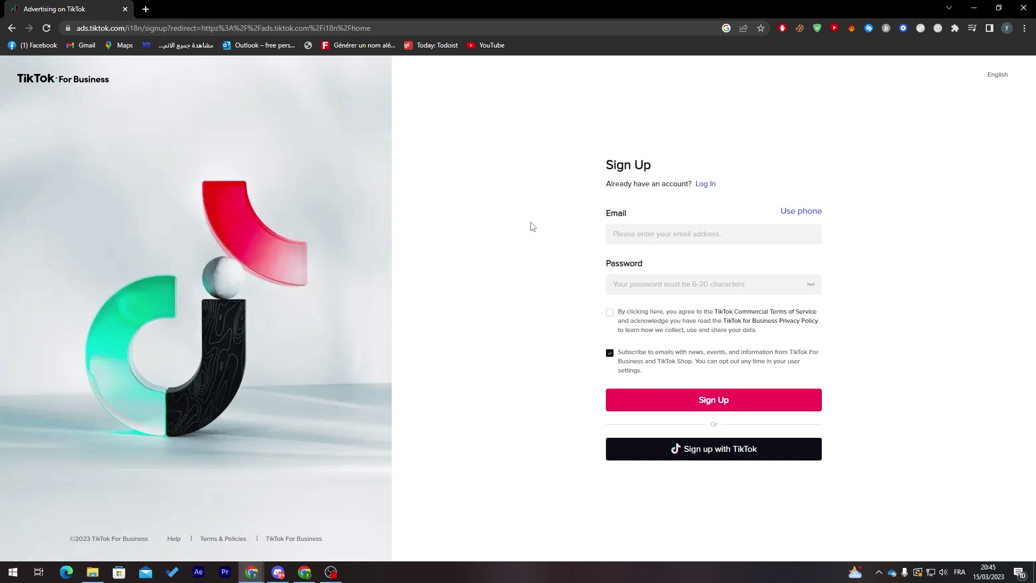
{"action": "left_click", "coordinate": [706, 185]}
{"action": "left_click", "coordinate": [625, 296]}
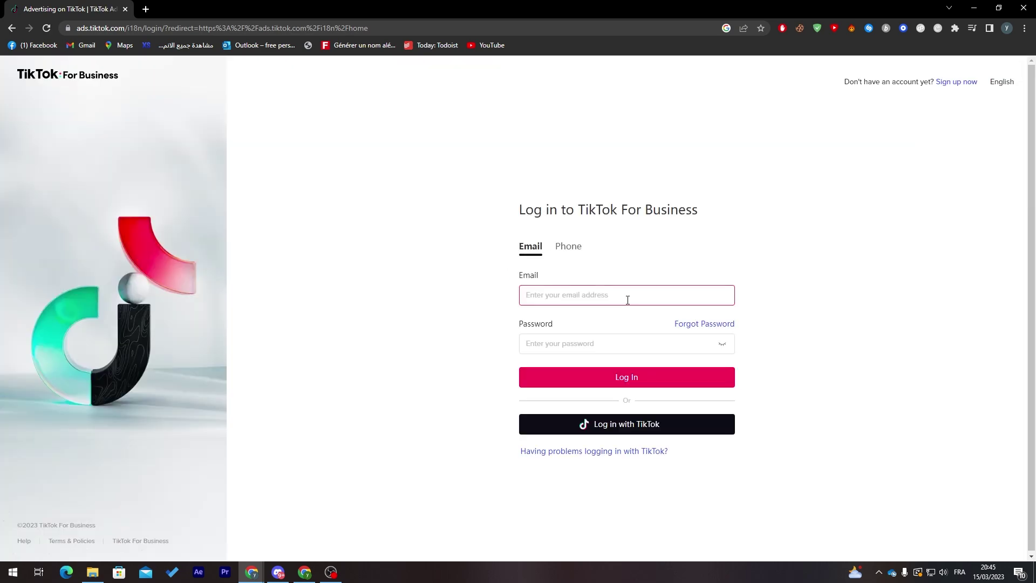
{"action": "left_click", "coordinate": [589, 323]}
{"action": "left_click", "coordinate": [576, 340]}
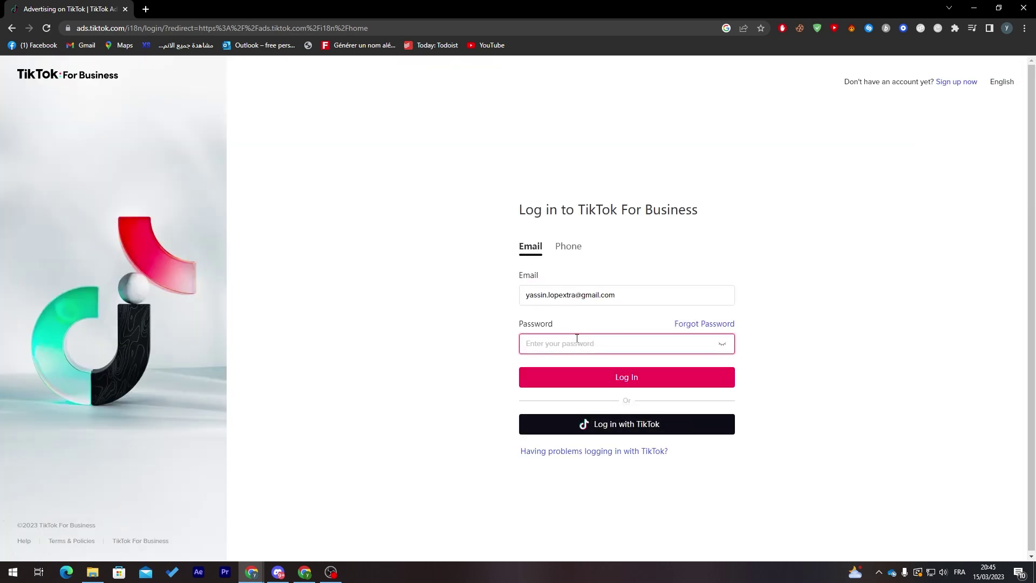
{"action": "type", "text": "*****"}
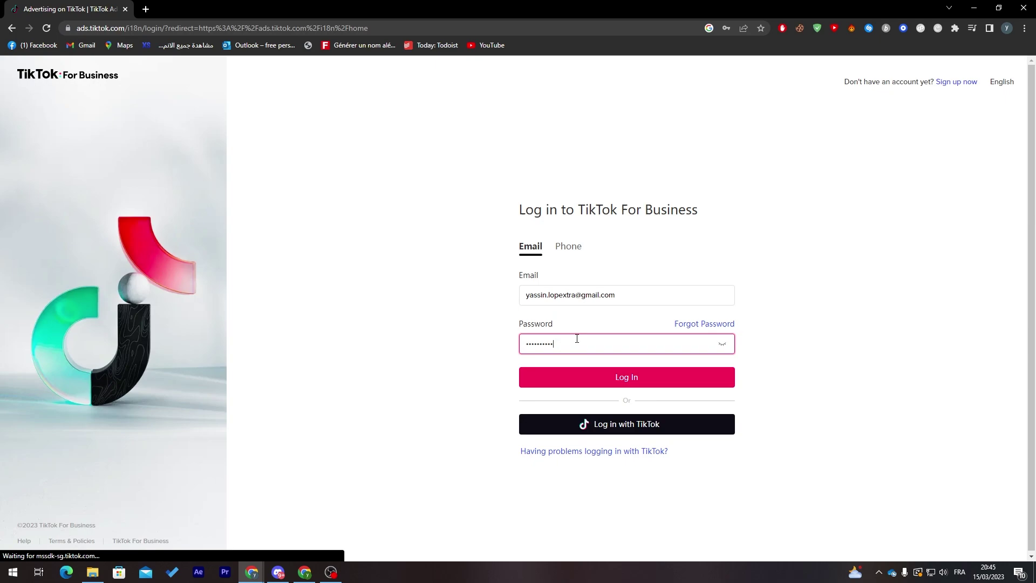
{"action": "key", "text": "Return"}
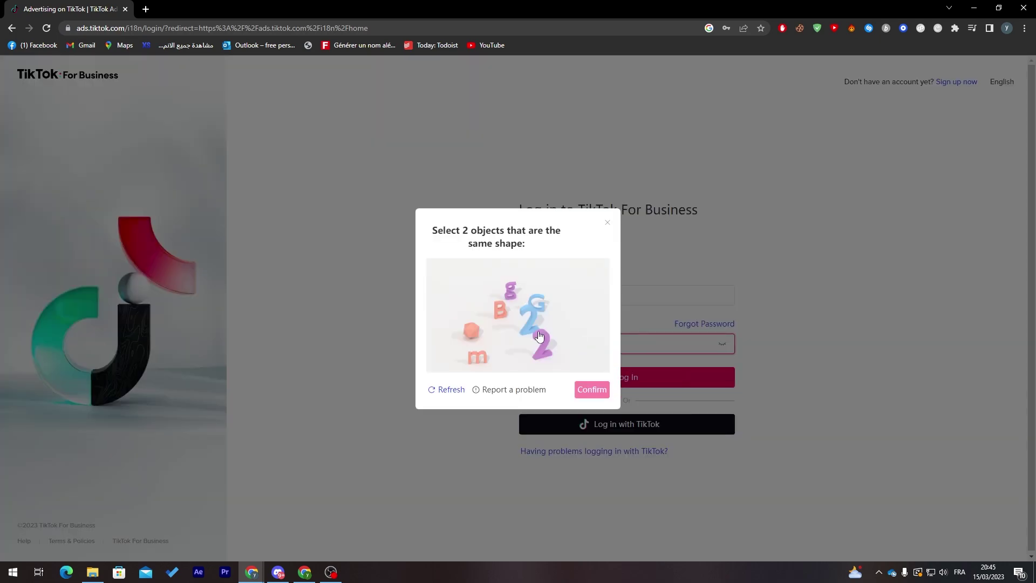
- Select the two matching shapes and confirm the verification puzzle
{"action": "left_click", "coordinate": [528, 327]}
{"action": "left_click", "coordinate": [544, 357]}
{"action": "left_click", "coordinate": [593, 393]}
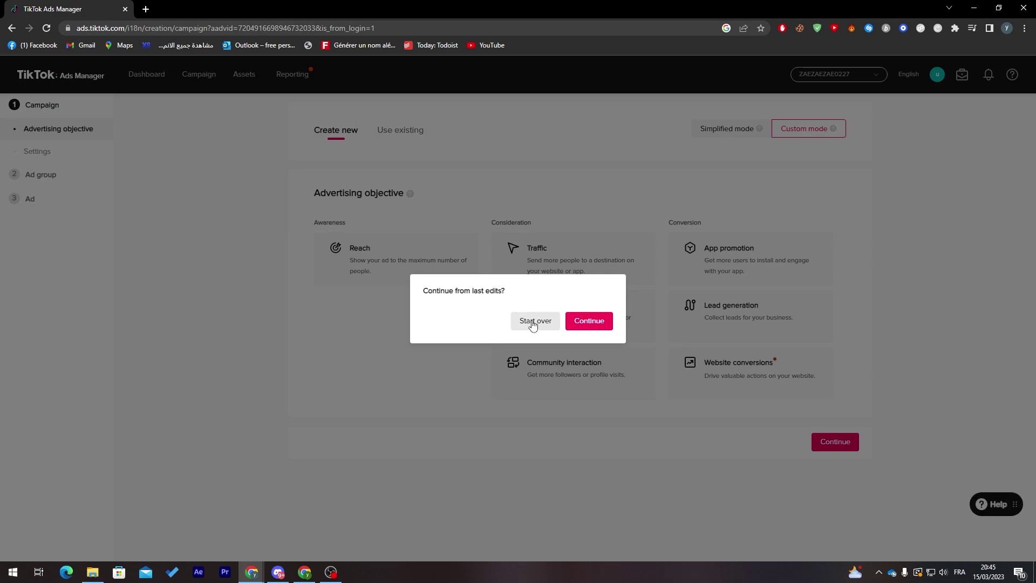
- Start the campaign over and return to the campaigns list, discarding unsaved edits
{"action": "left_click", "coordinate": [536, 322]}
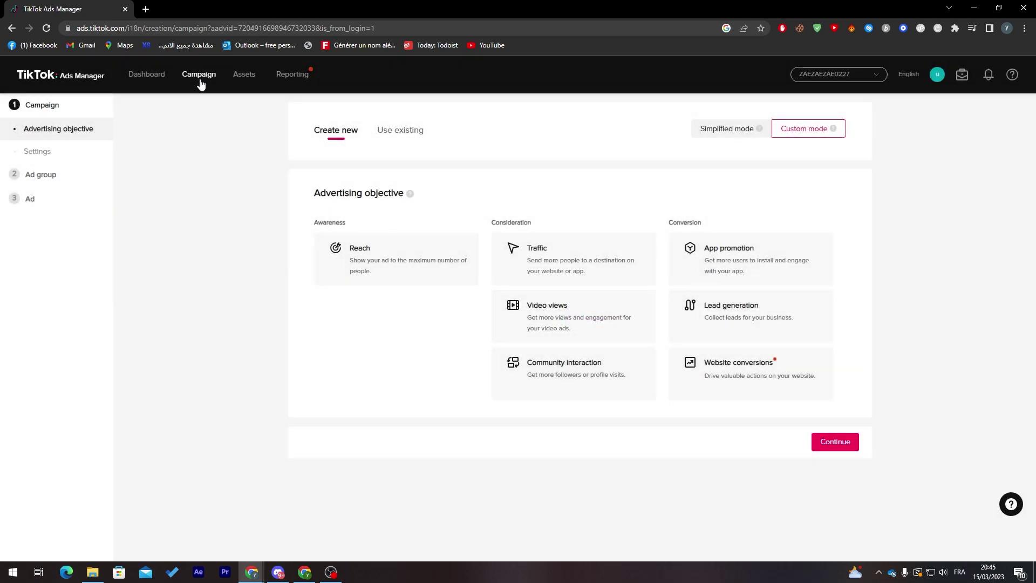
{"action": "left_click", "coordinate": [200, 79]}
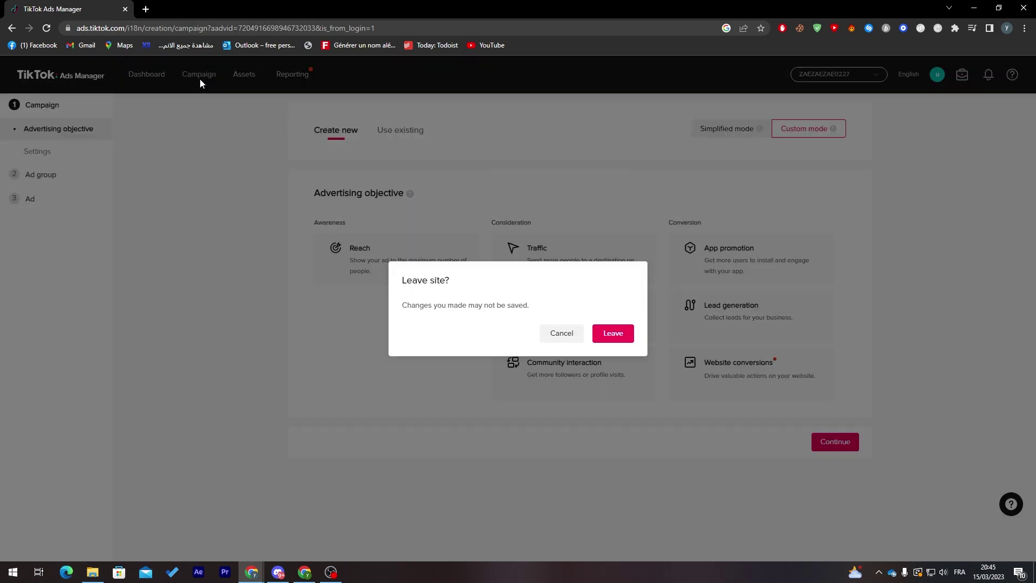
{"action": "left_click", "coordinate": [607, 340]}
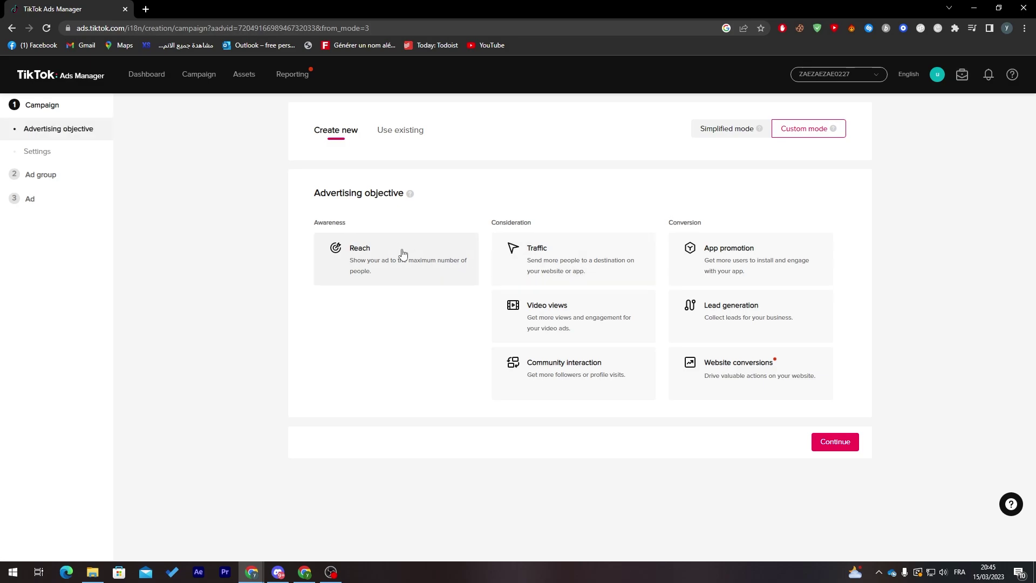
- Choose the Traffic objective with budget optimization on and a 500 MAD daily budget, then continue to ad group setup
{"action": "left_click", "coordinate": [531, 260]}
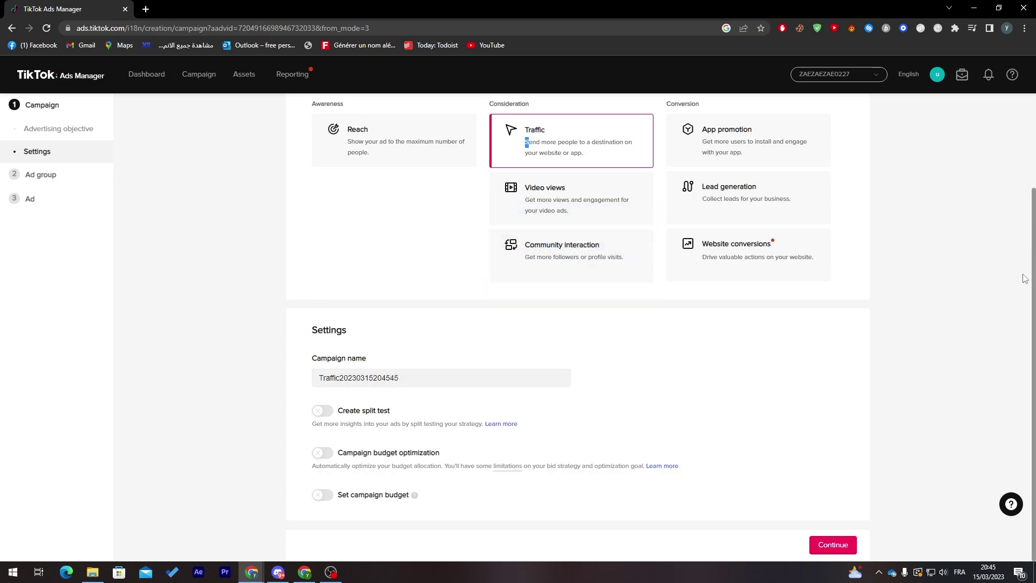
{"action": "left_click", "coordinate": [323, 453]}
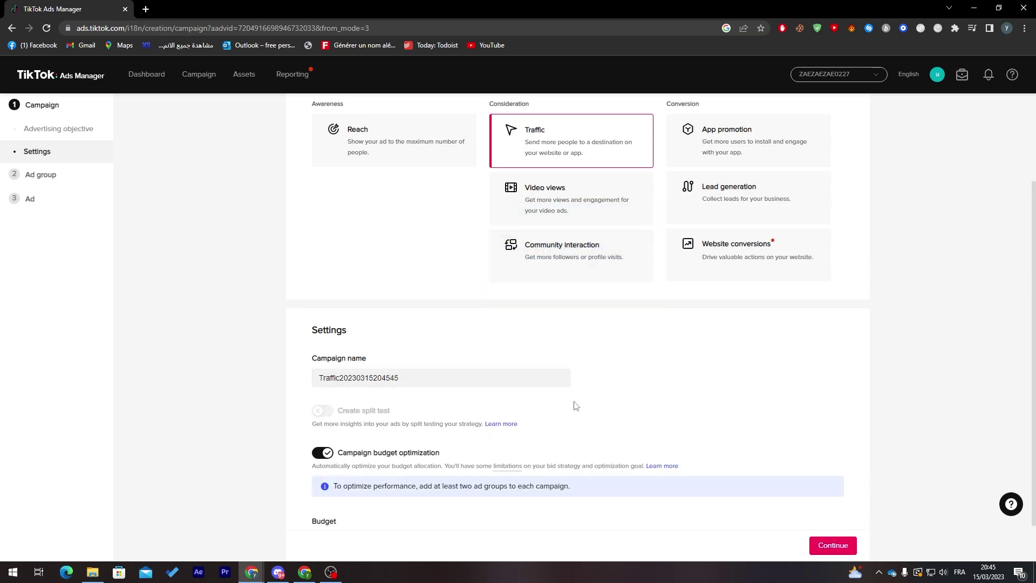
{"action": "scroll", "coordinate": [599, 381], "scroll_direction": "down", "scroll_amount": 1}
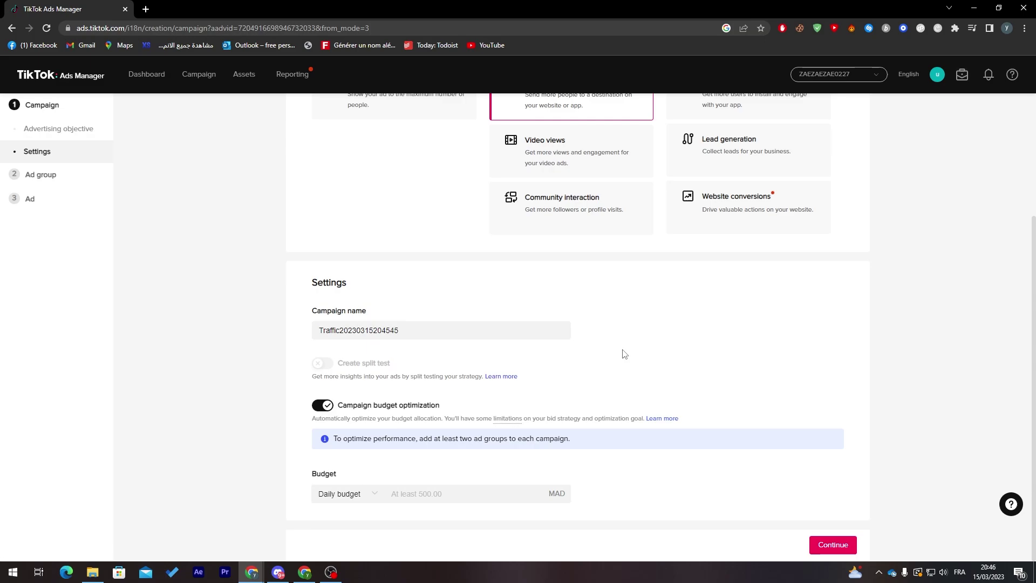
{"action": "left_click", "coordinate": [427, 490]}
{"action": "type", "text": "500"}
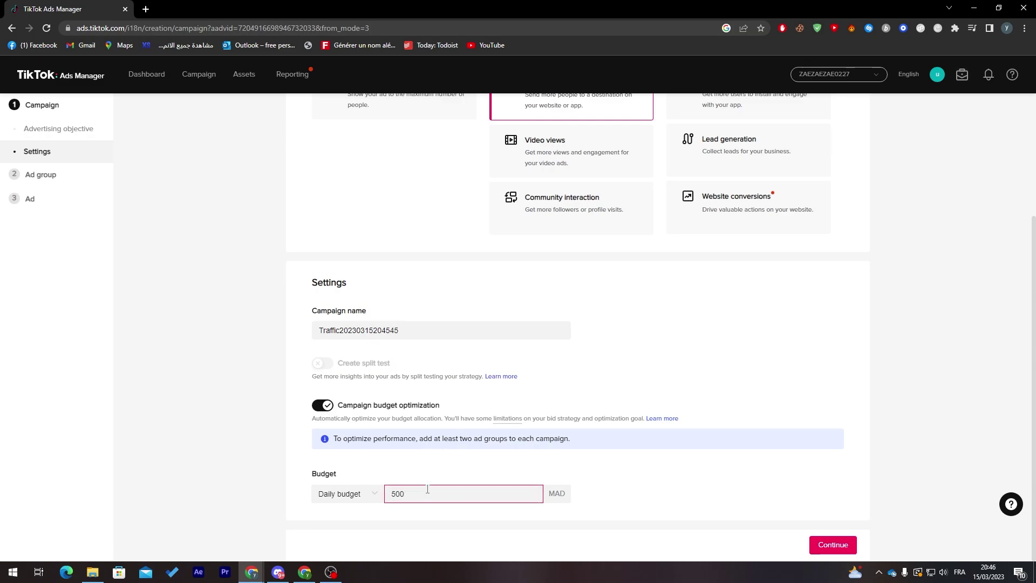
{"action": "left_click", "coordinate": [755, 479]}
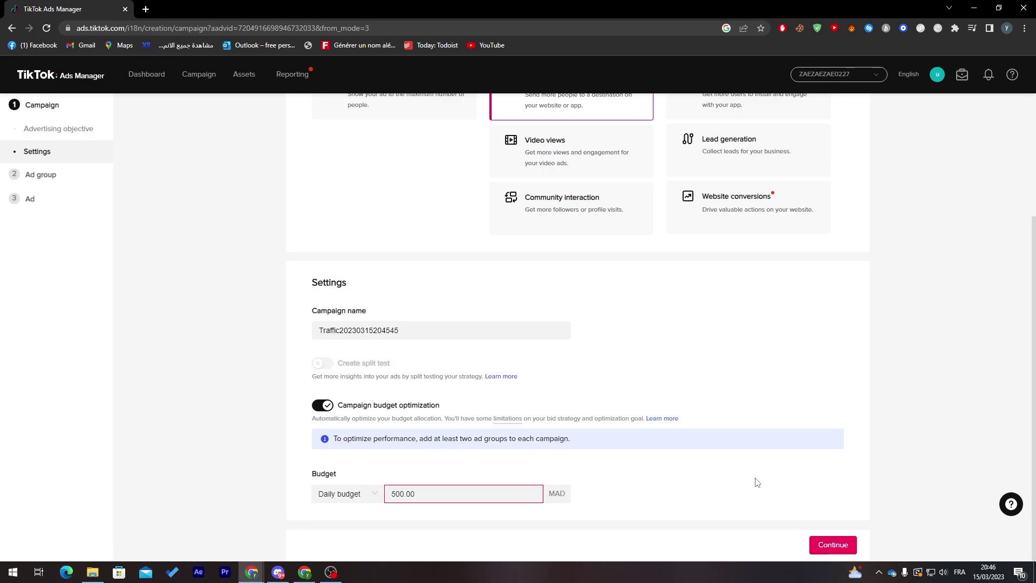
{"action": "left_click", "coordinate": [832, 550]}
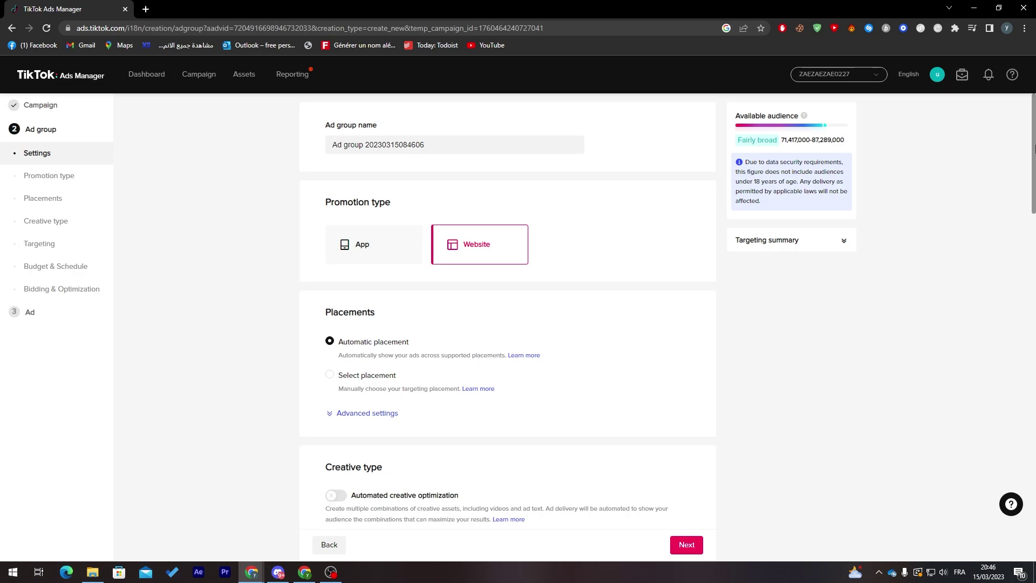
{"action": "scroll", "coordinate": [567, 141], "scroll_direction": "down", "scroll_amount": 2}
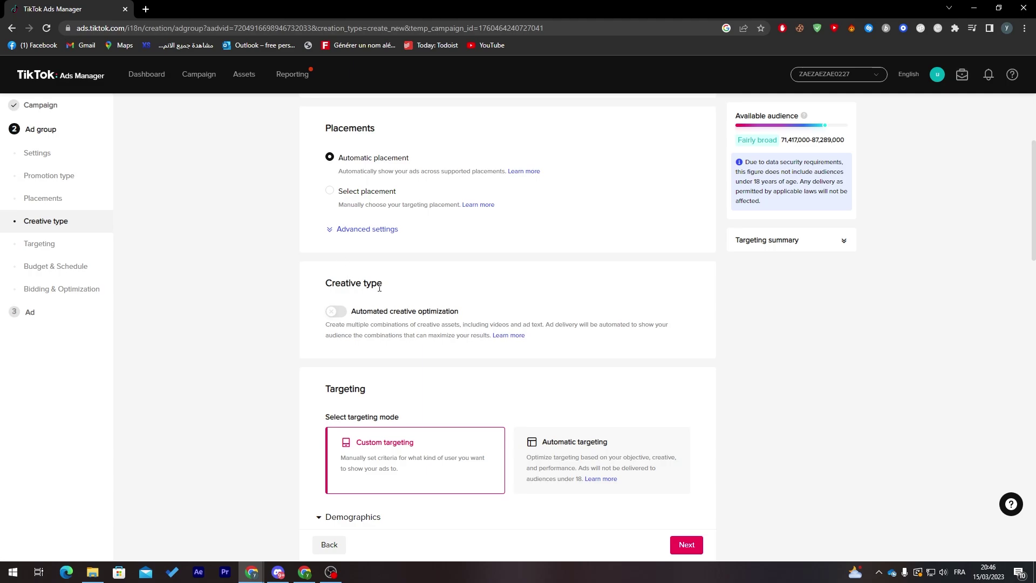
{"action": "left_click_drag", "start_coordinate": [1032, 166], "coordinate": [1026, 239]}
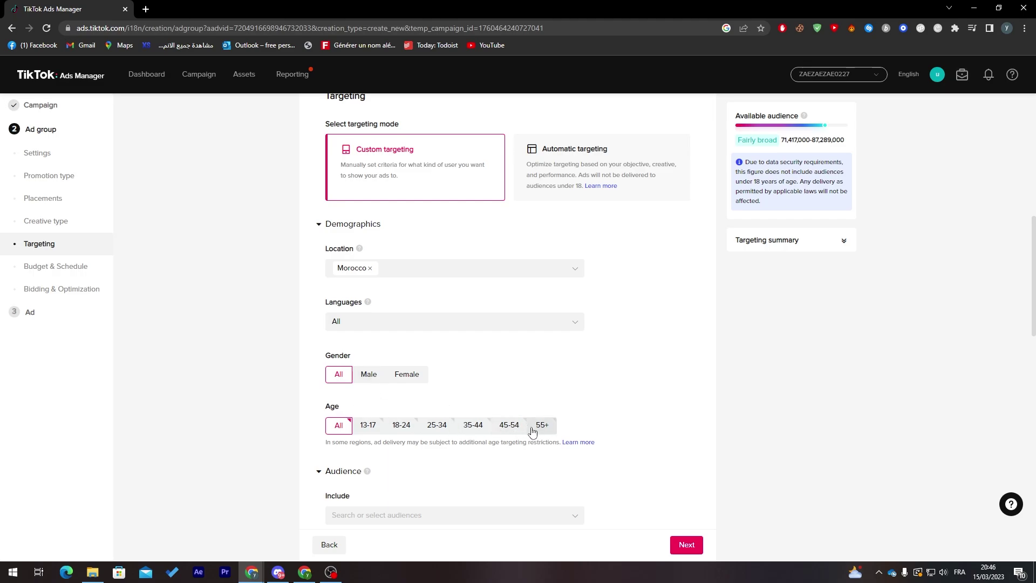
- Limit the ad group's age targeting to 13-17 and move past Budget & Schedule
{"action": "left_click", "coordinate": [369, 431]}
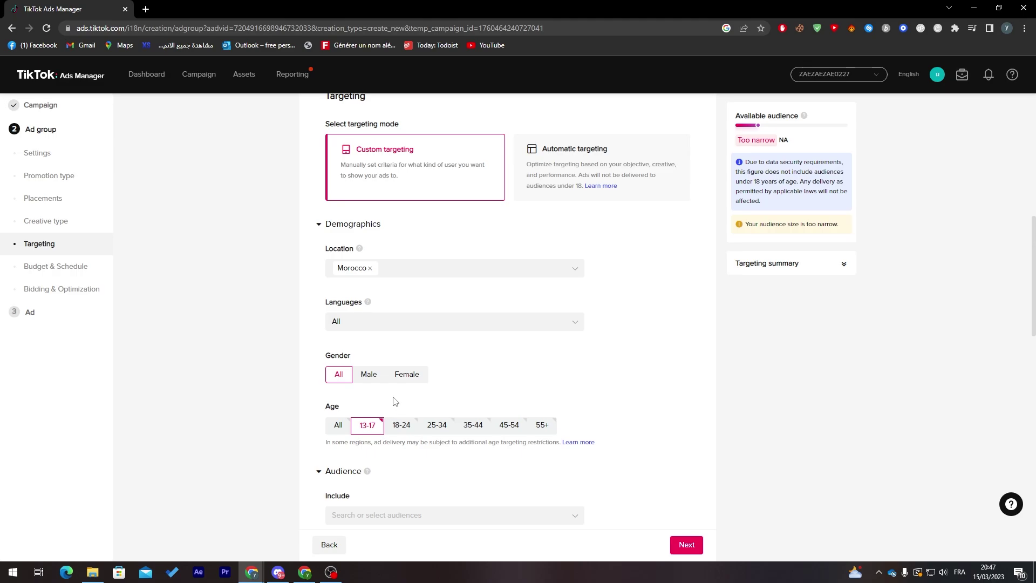
{"action": "scroll", "coordinate": [850, 300], "scroll_direction": "down", "scroll_amount": 2}
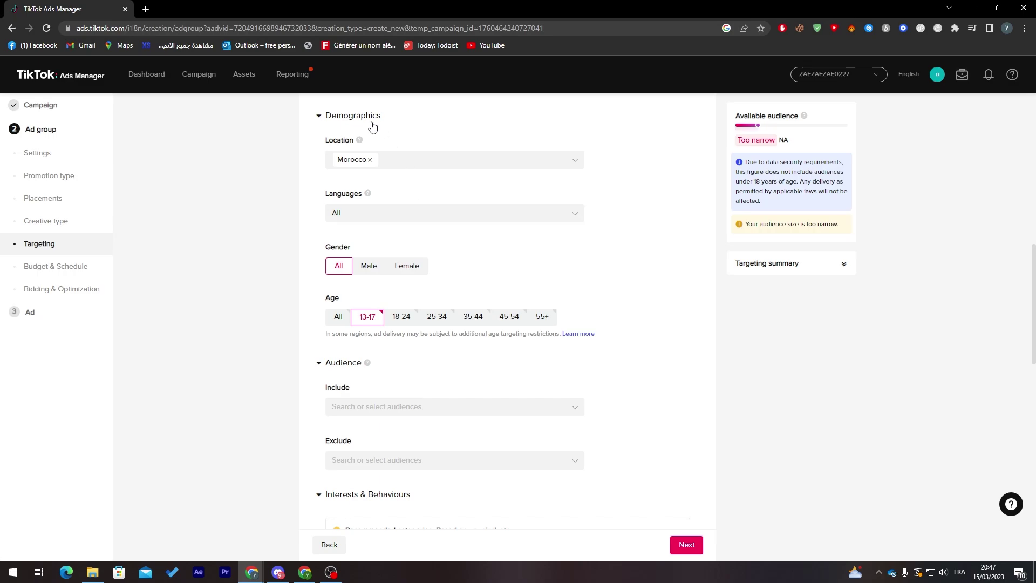
{"action": "scroll", "coordinate": [1034, 289], "scroll_direction": "down", "scroll_amount": 2}
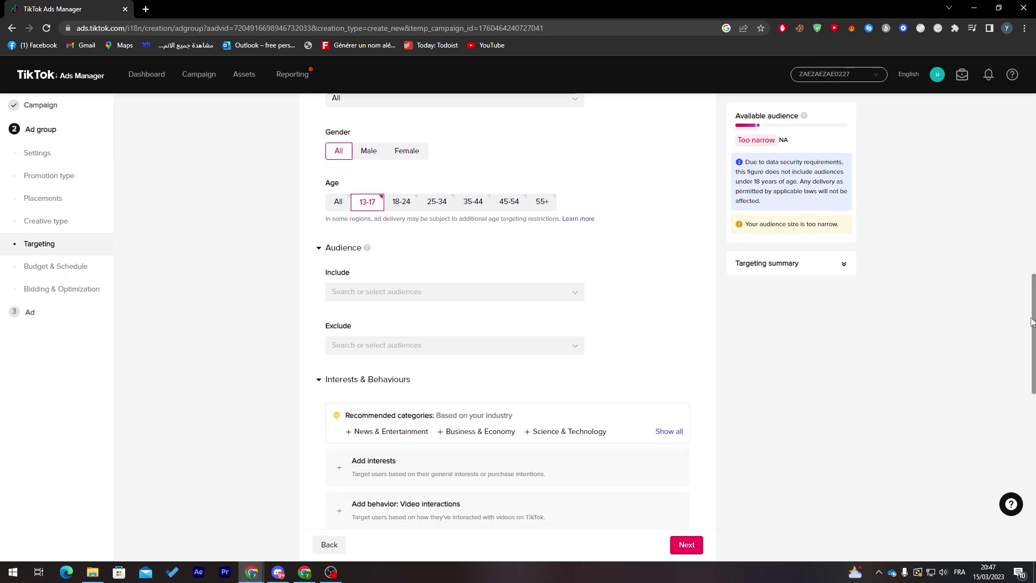
{"action": "scroll", "coordinate": [1034, 289], "scroll_direction": "down", "scroll_amount": 3}
{"action": "scroll", "coordinate": [1034, 288], "scroll_direction": "down", "scroll_amount": 3}
{"action": "scroll", "coordinate": [1023, 290], "scroll_direction": "up", "scroll_amount": 8}
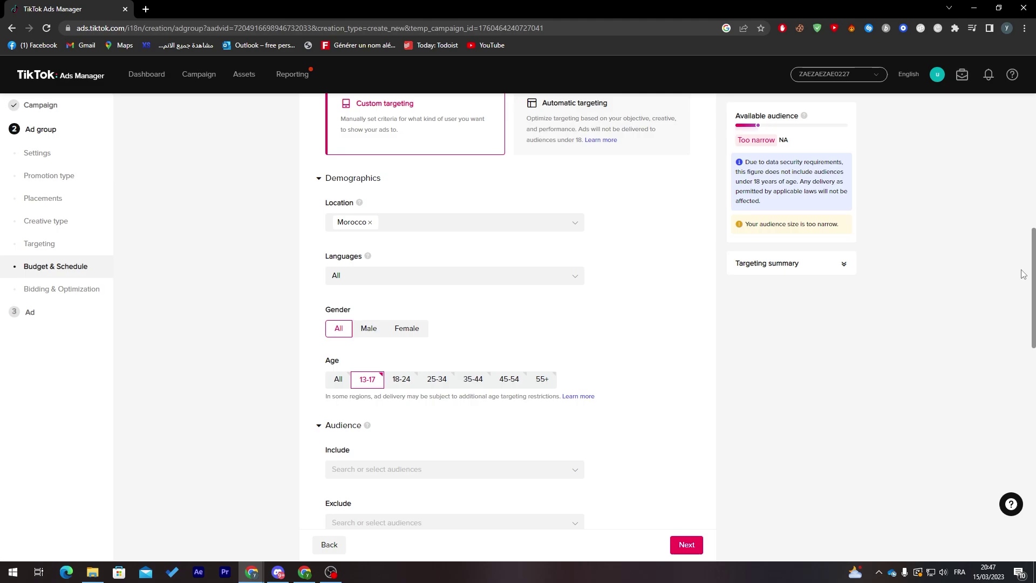
{"action": "scroll", "coordinate": [1024, 295], "scroll_direction": "down", "scroll_amount": 1}
{"action": "scroll", "coordinate": [1024, 296], "scroll_direction": "down", "scroll_amount": 2}
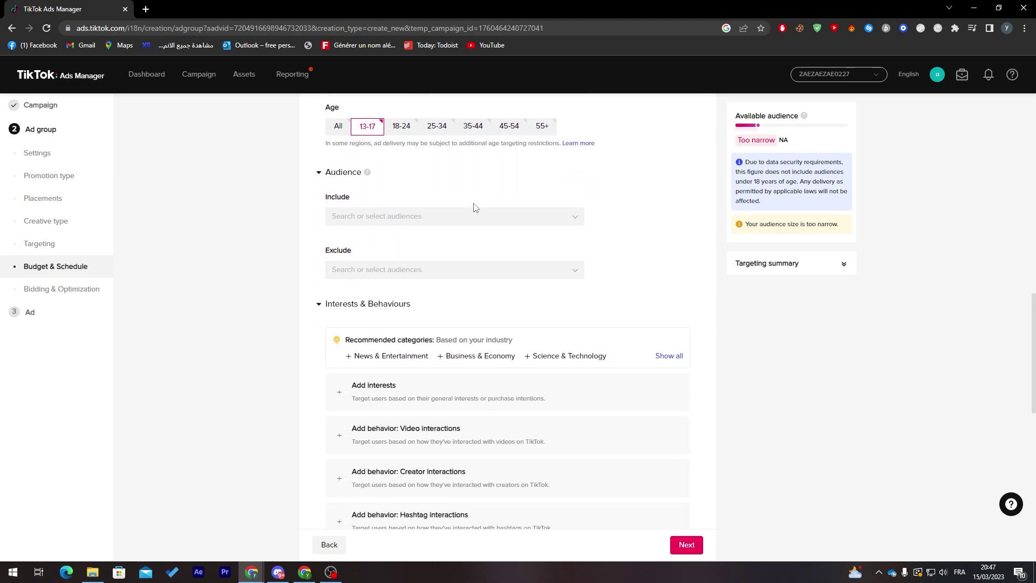
{"action": "left_click", "coordinate": [469, 215]}
{"action": "scroll", "coordinate": [1034, 391], "scroll_direction": "down", "scroll_amount": 2}
{"action": "scroll", "coordinate": [1034, 391], "scroll_direction": "down", "scroll_amount": 2}
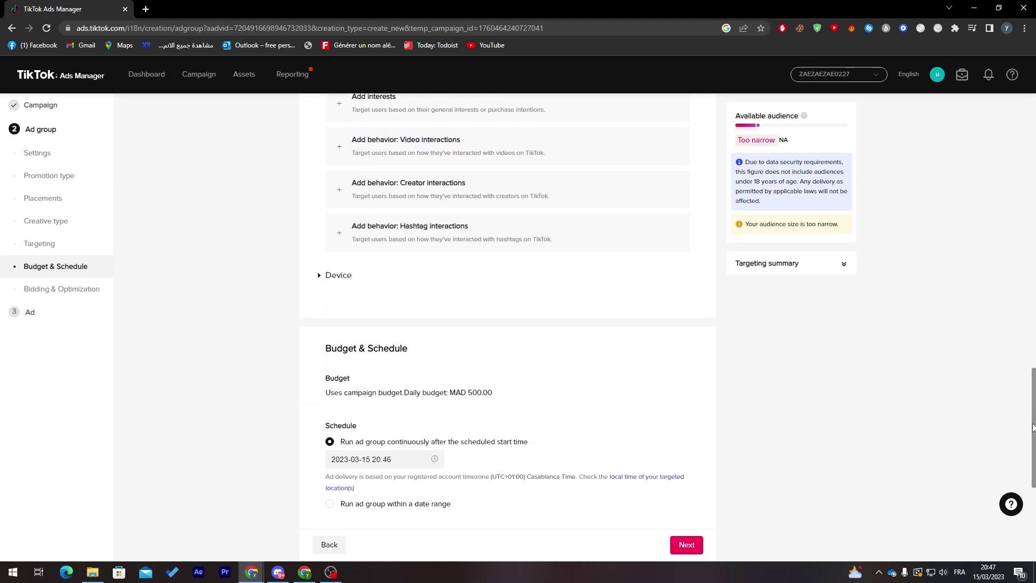
{"action": "scroll", "coordinate": [1034, 392], "scroll_direction": "down", "scroll_amount": 2}
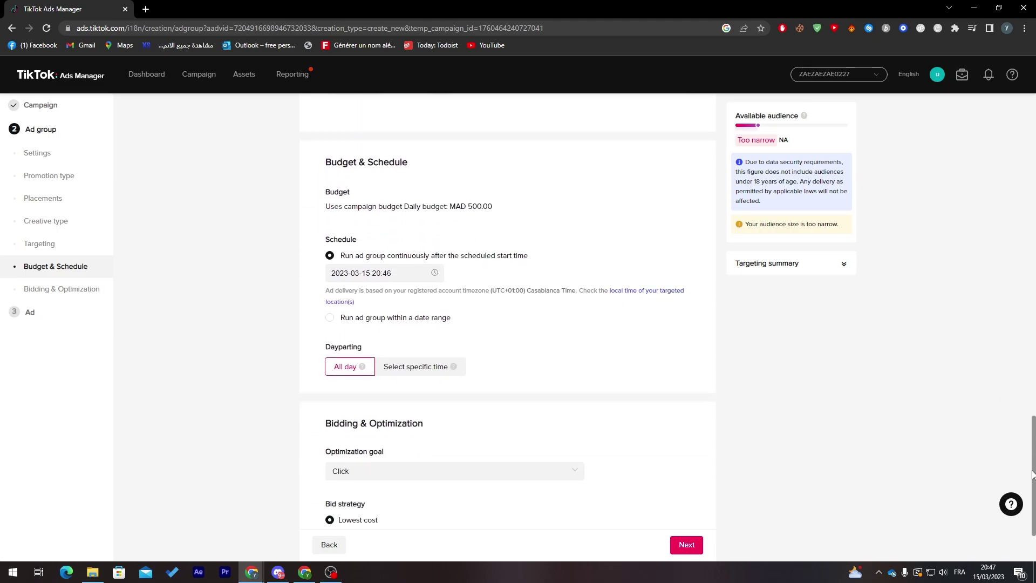
{"action": "left_click", "coordinate": [693, 551]}
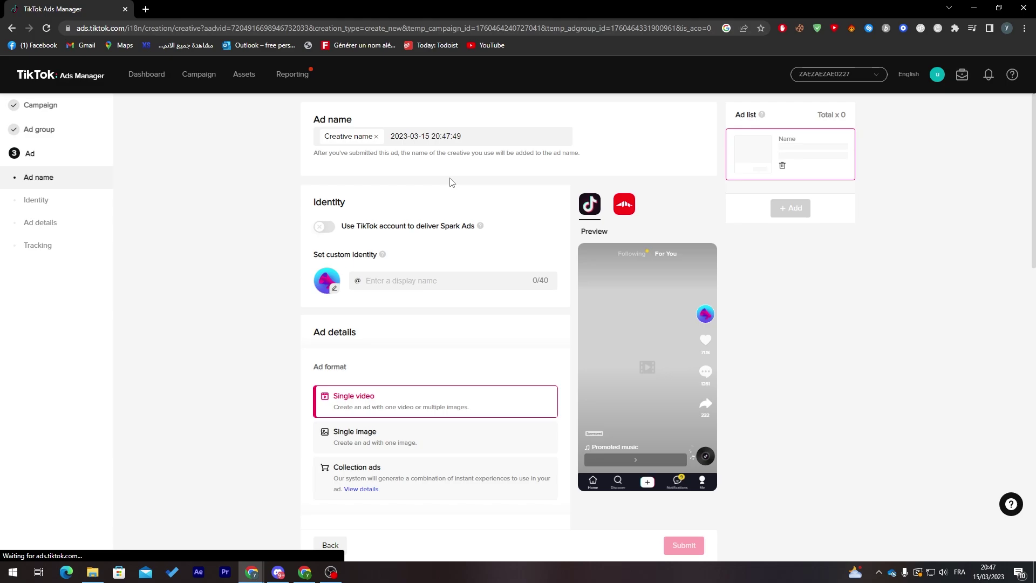
{"action": "scroll", "coordinate": [647, 203], "scroll_direction": "down", "scroll_amount": 3}
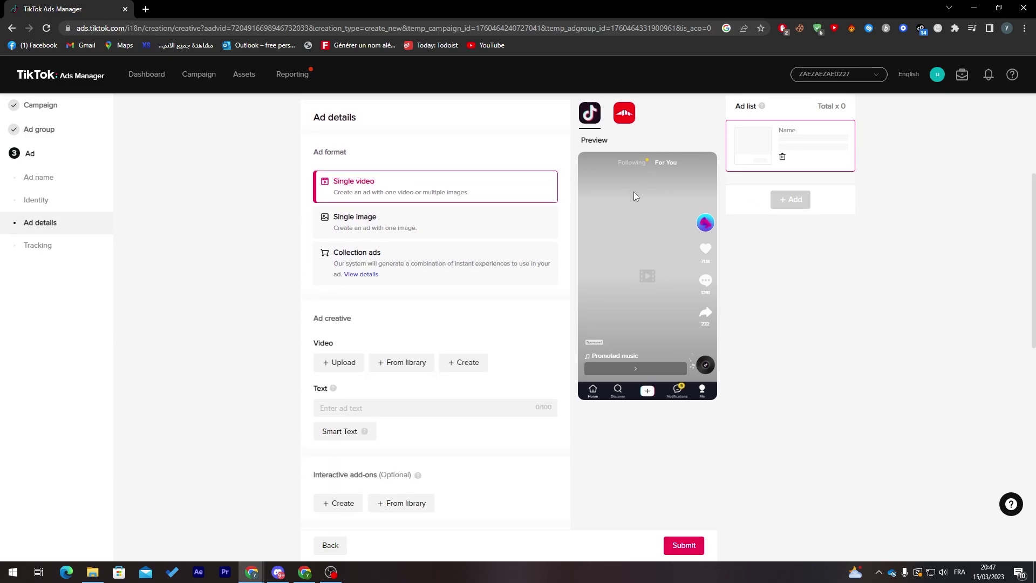
{"action": "left_click_drag", "start_coordinate": [1033, 313], "coordinate": [1012, 530]}
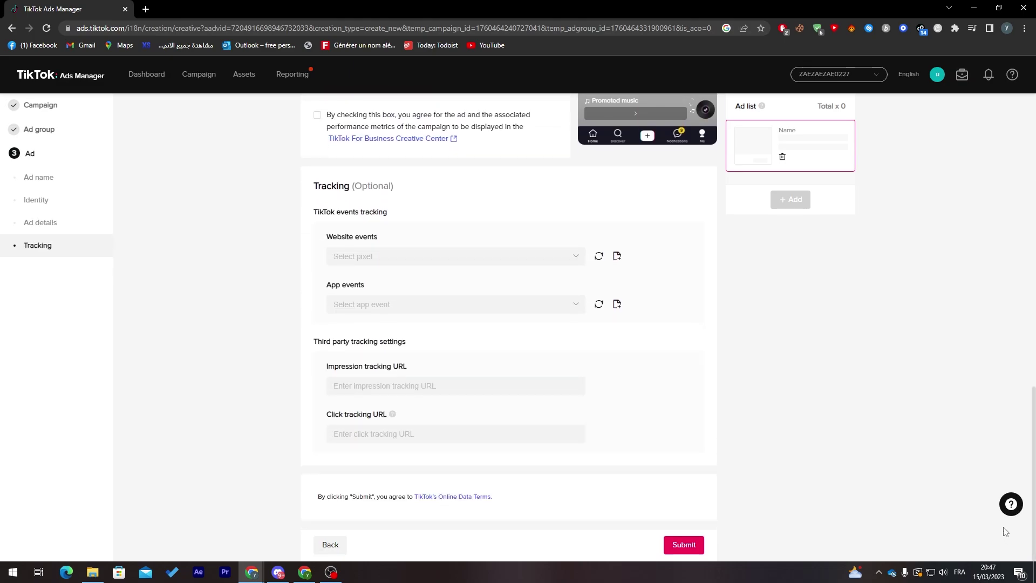
{"action": "mouse_move", "coordinate": [1033, 477]}
{"action": "left_mouse_down"}
{"action": "mouse_move", "coordinate": [1010, 332]}
{"action": "mouse_move", "coordinate": [1018, 139]}
{"action": "left_mouse_up"}
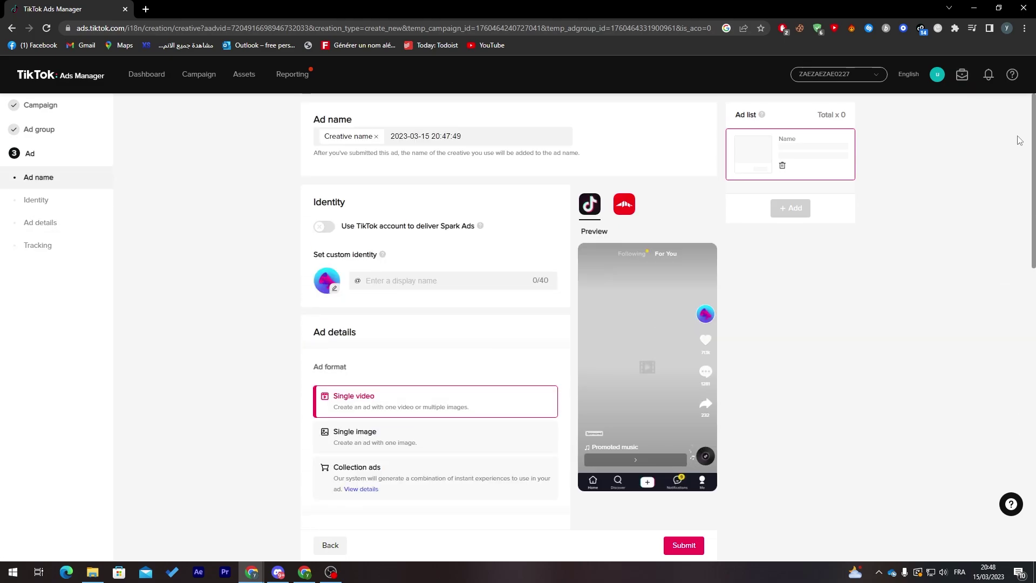
{"action": "left_click_drag", "start_coordinate": [1018, 139], "coordinate": [1033, 253]}
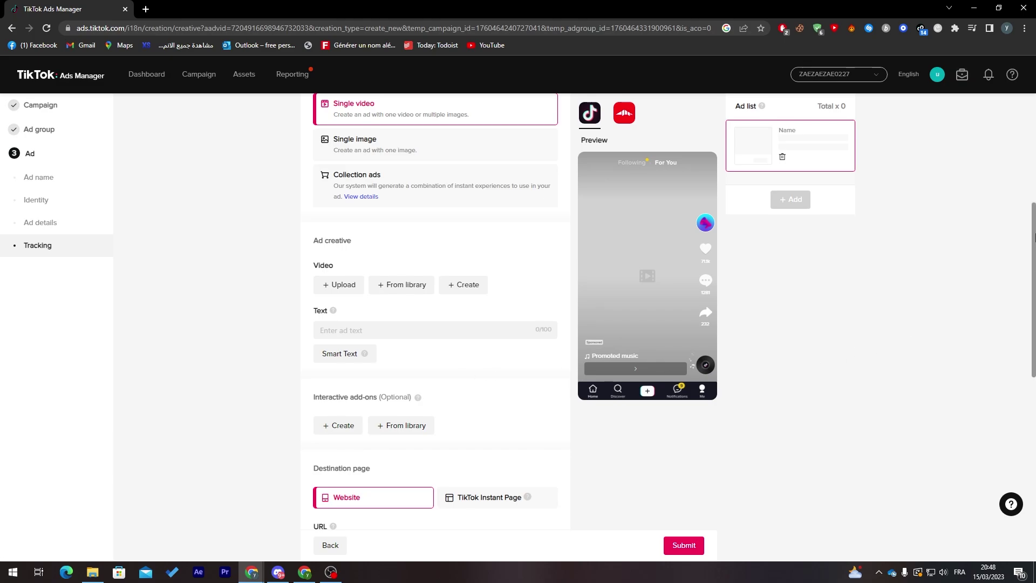
{"action": "left_click_drag", "start_coordinate": [1033, 237], "coordinate": [1020, 328]}
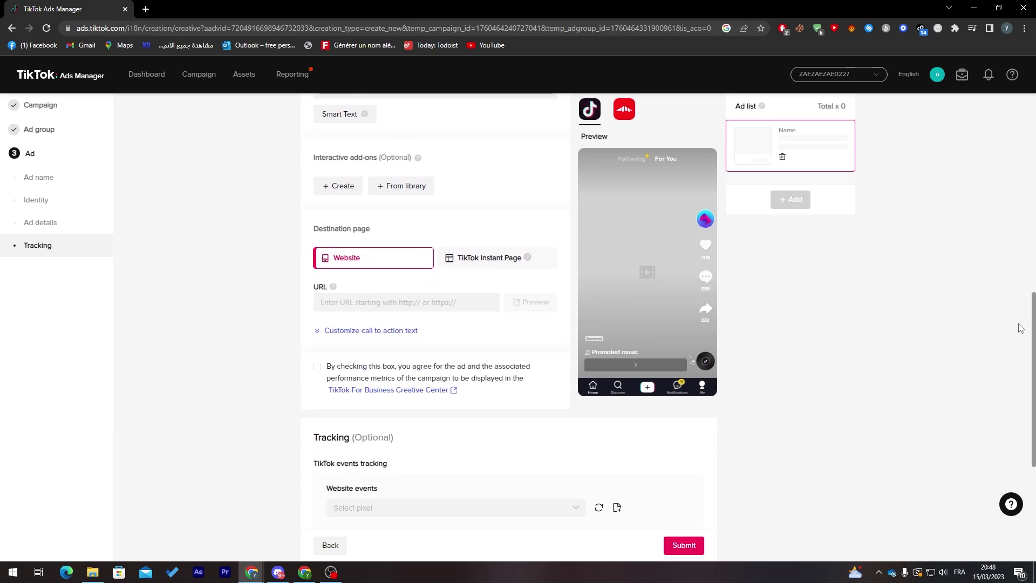
{"action": "scroll", "coordinate": [1020, 328], "scroll_direction": "down", "scroll_amount": 3}
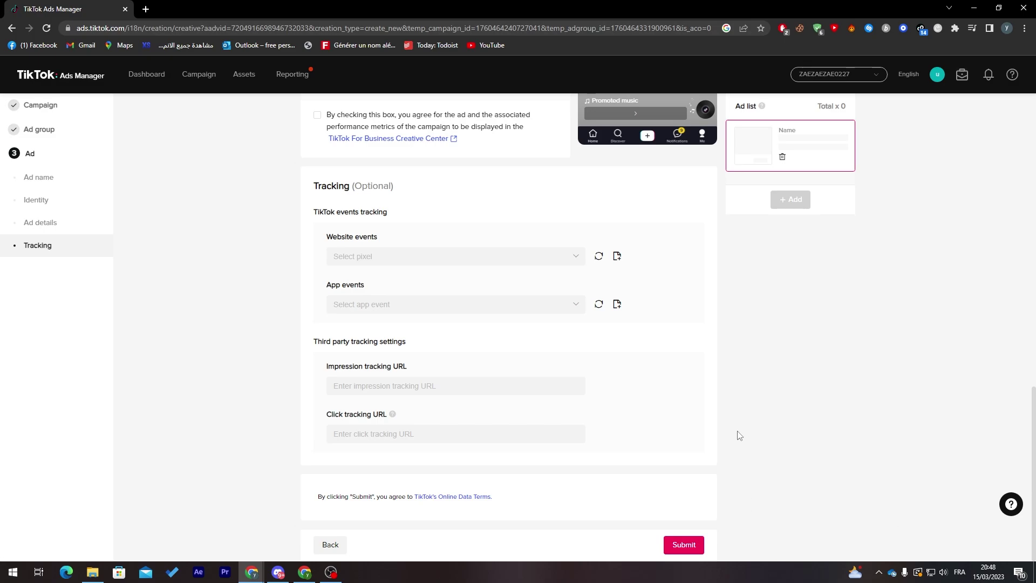
- Submit the new ad
{"action": "left_click", "coordinate": [688, 545]}
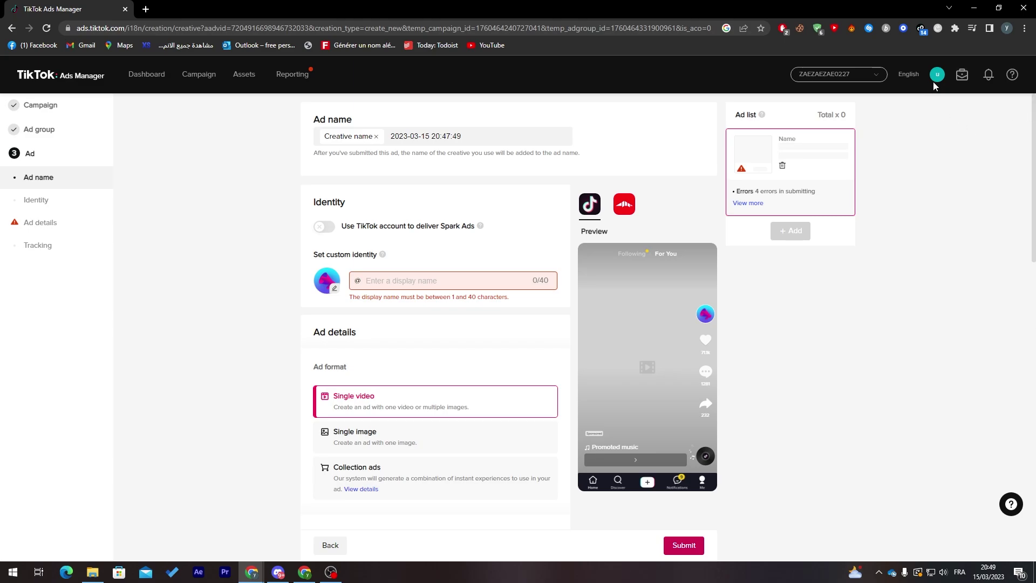
{"action": "mouse_move", "coordinate": [936, 75]}
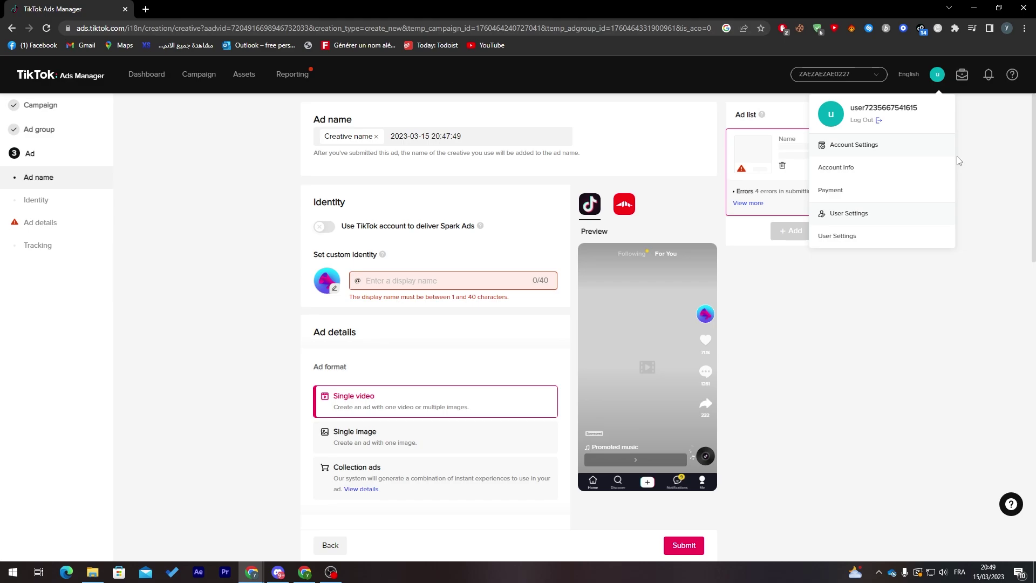
- Go to the account's payment settings, leaving the unsaved ad page behind
{"action": "left_click", "coordinate": [840, 193]}
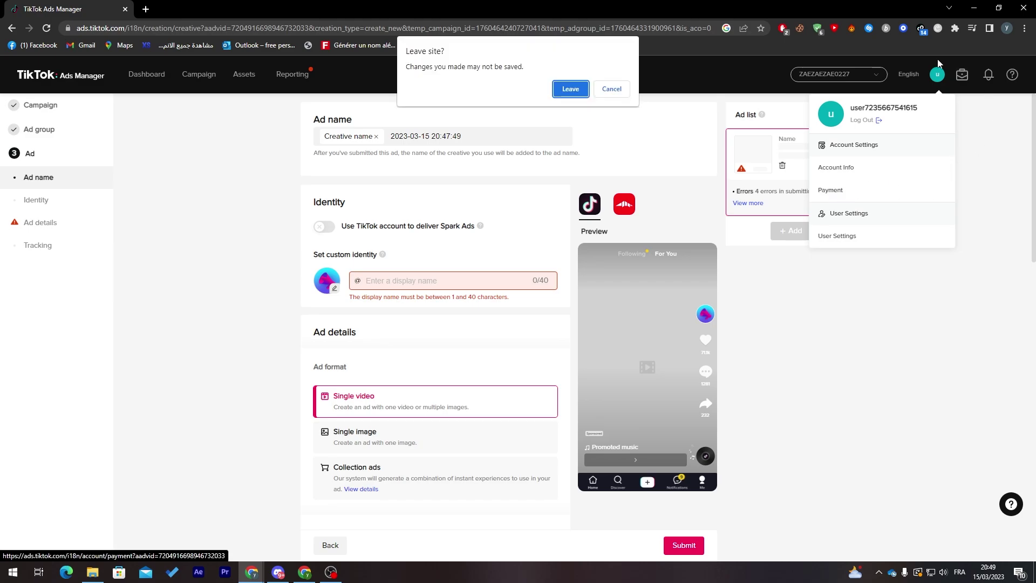
{"action": "left_click", "coordinate": [584, 90]}
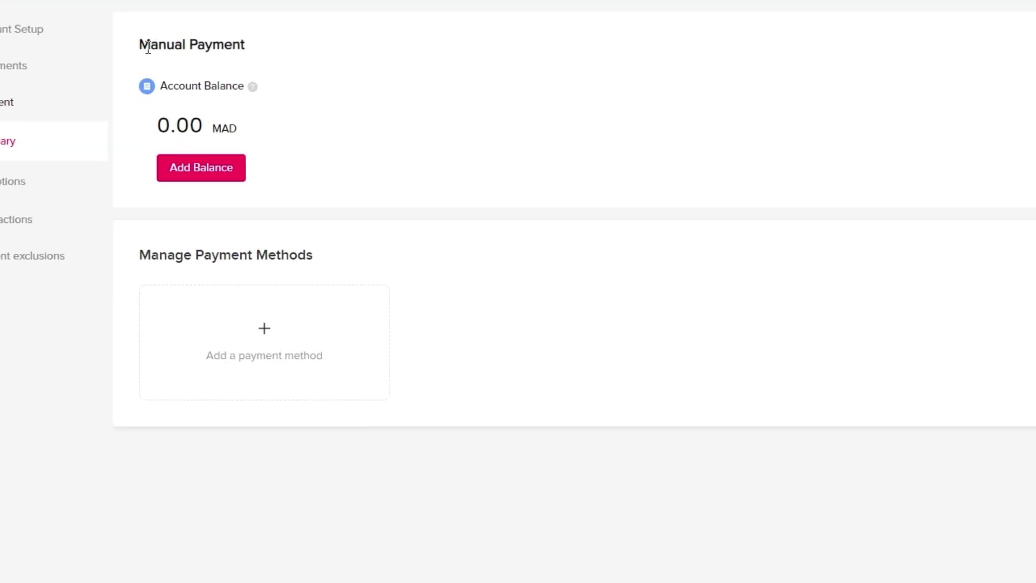
- Navigate the Payment page to the Summary view showing the 0.00 MAD balance
{"action": "left_click_drag", "start_coordinate": [147, 50], "coordinate": [263, 53]}
{"action": "left_click", "coordinate": [266, 57]}
{"action": "mouse_move", "coordinate": [171, 86]}
{"action": "left_mouse_down"}
{"action": "mouse_move", "coordinate": [203, 116]}
{"action": "mouse_move", "coordinate": [155, 125]}
{"action": "left_mouse_up"}
{"action": "left_click", "coordinate": [206, 120]}
{"action": "left_click", "coordinate": [338, 128]}
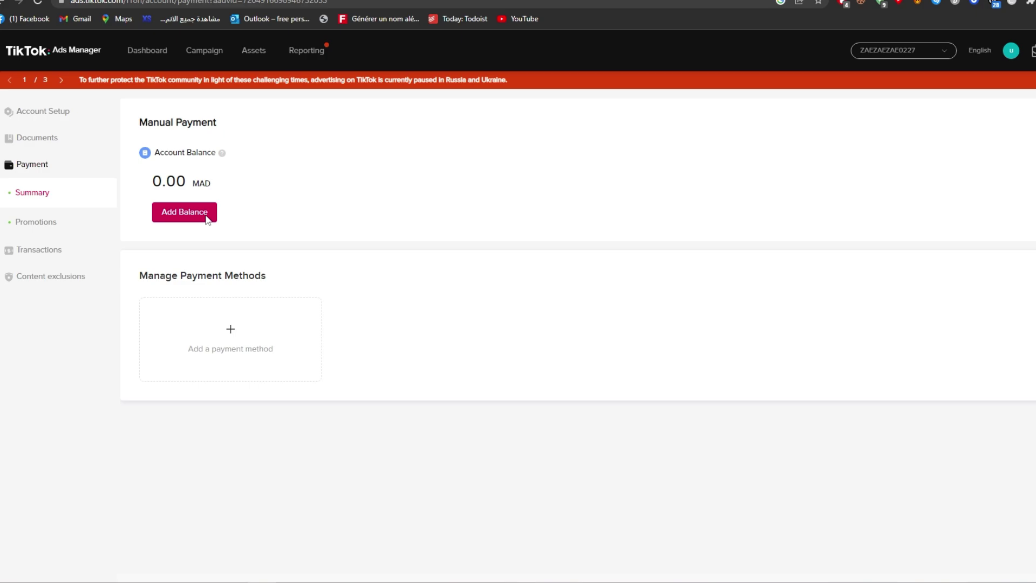
- Add Balance with an amount of 2000 MAD and continue to the payment method choice
{"action": "left_click", "coordinate": [202, 220]}
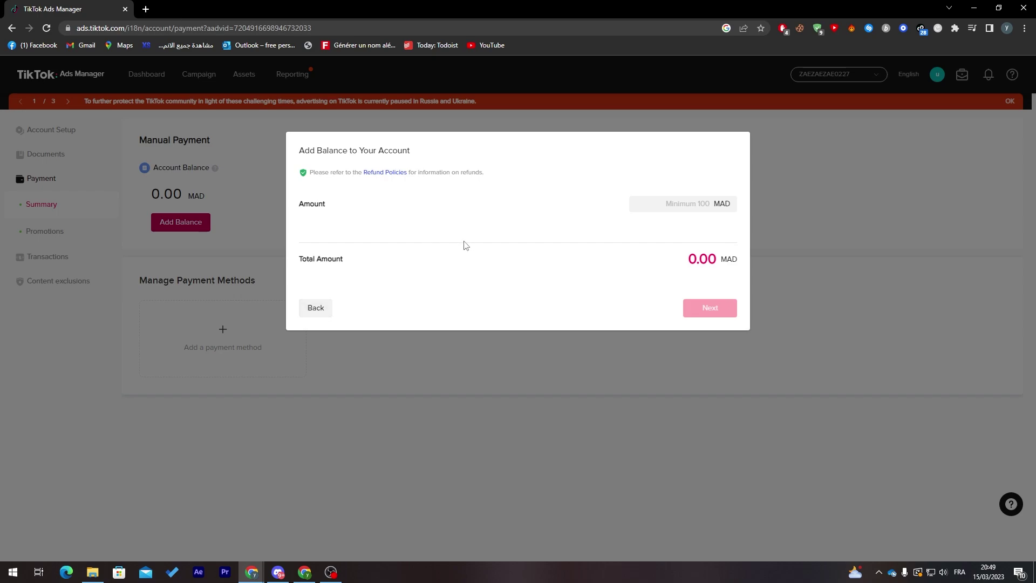
{"action": "left_click", "coordinate": [692, 209]}
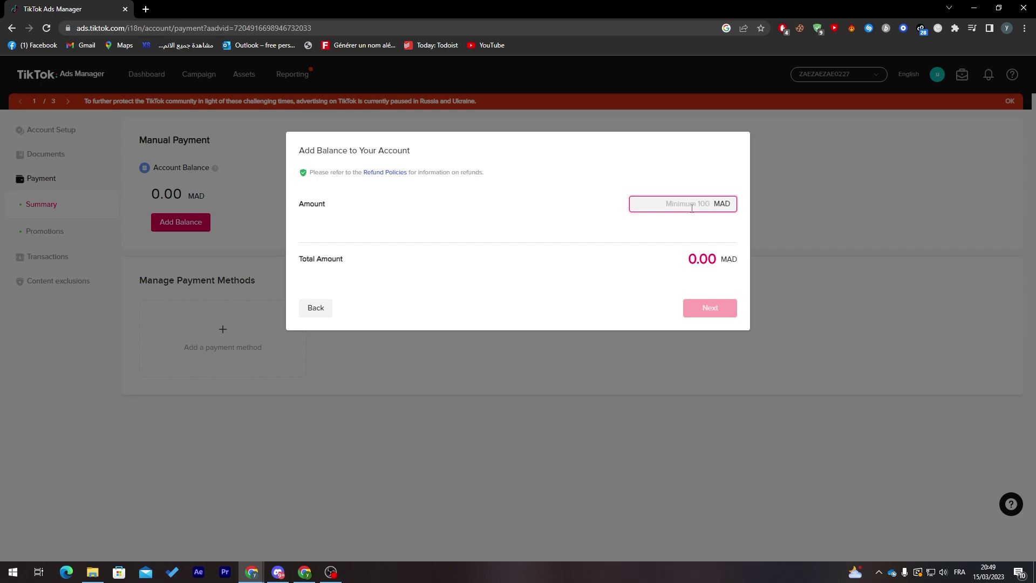
{"action": "type", "text": "2000"}
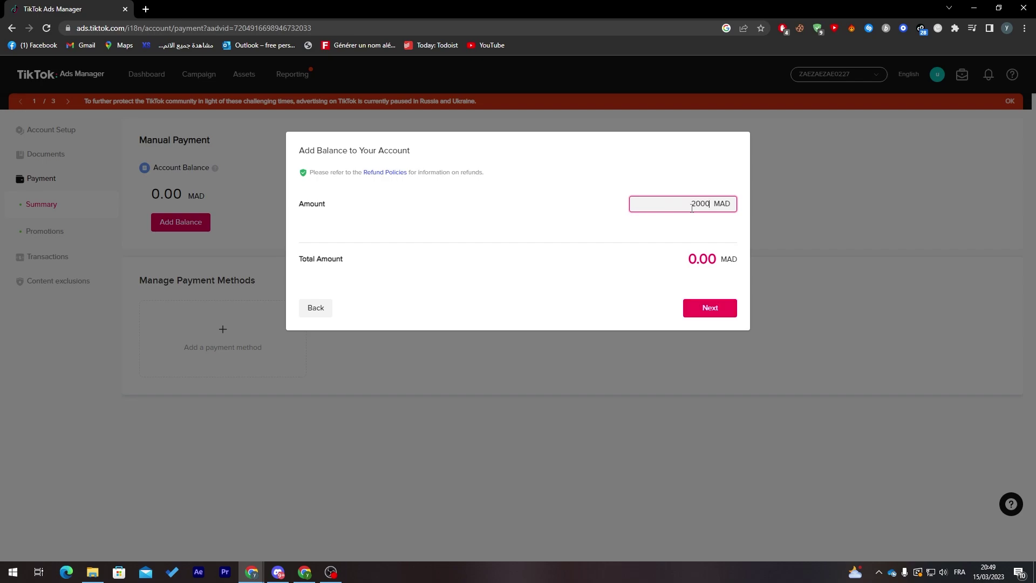
{"action": "left_click", "coordinate": [652, 282]}
{"action": "left_click", "coordinate": [704, 308]}
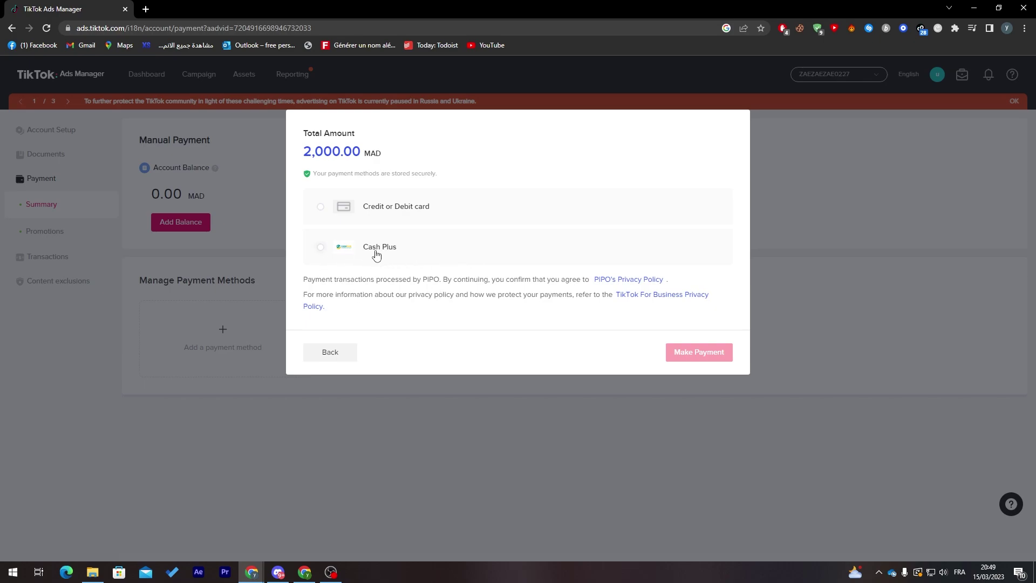
- Choose credit or debit card (after Cash Plus) and step through the card fields leaving them blank
{"action": "left_click", "coordinate": [374, 254]}
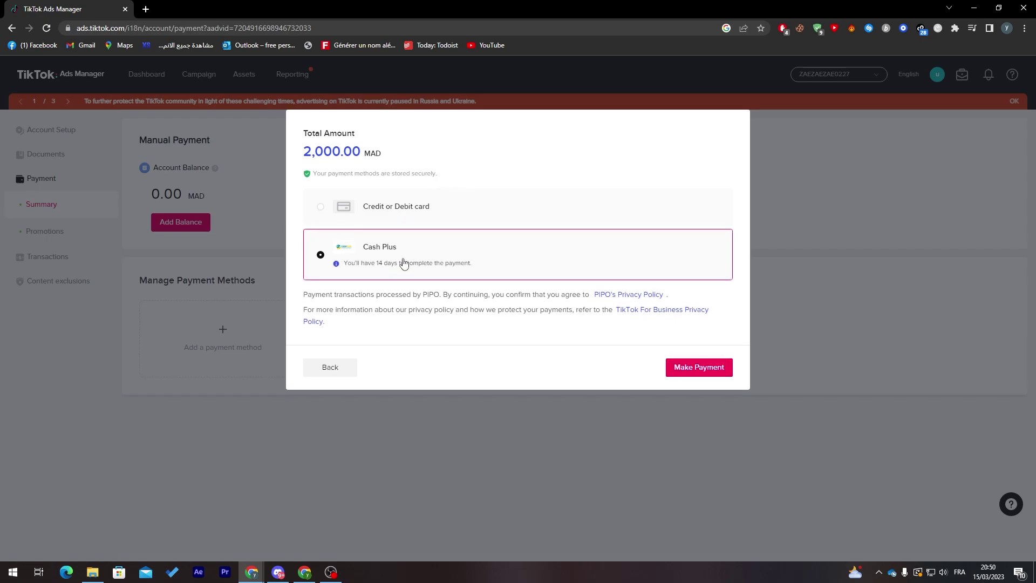
{"action": "left_click", "coordinate": [342, 209]}
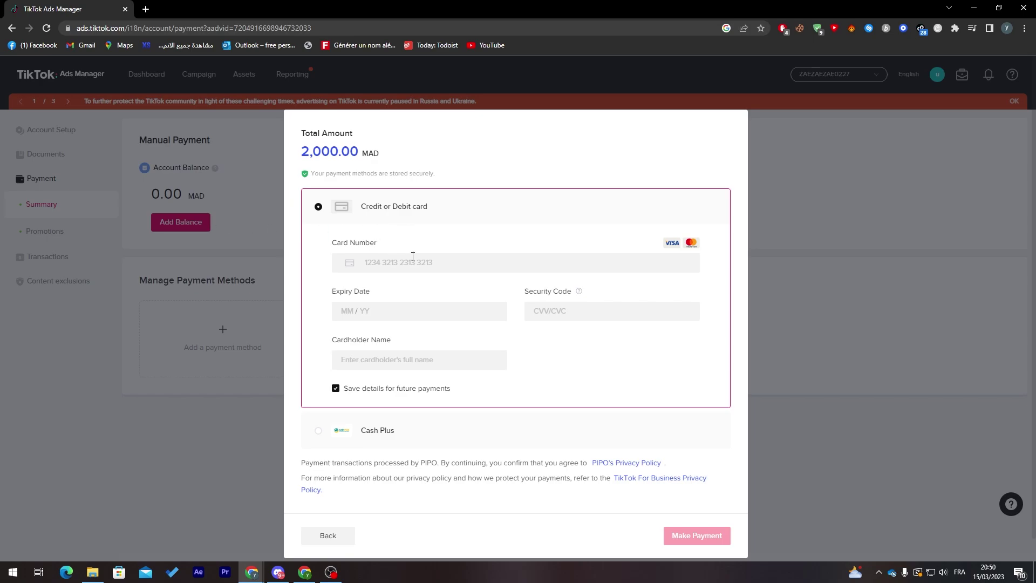
{"action": "left_click", "coordinate": [378, 245]}
{"action": "key", "text": "Tab"}
{"action": "key", "text": "Tab"}
{"action": "left_click", "coordinate": [388, 349]}
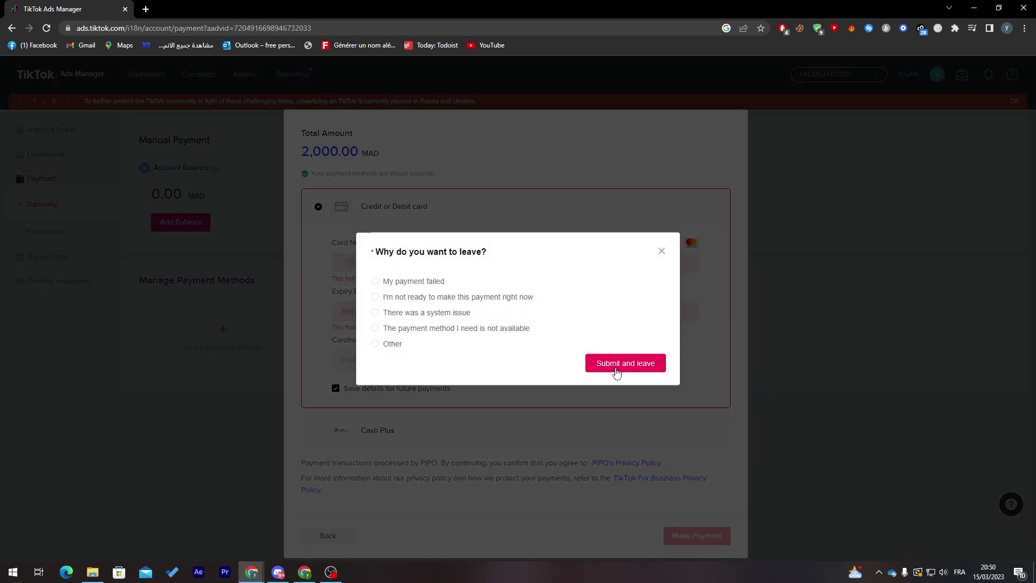
- Answer the exit survey with Other, submit and leave, and return to the Payment Summary page
{"action": "left_click", "coordinate": [615, 370]}
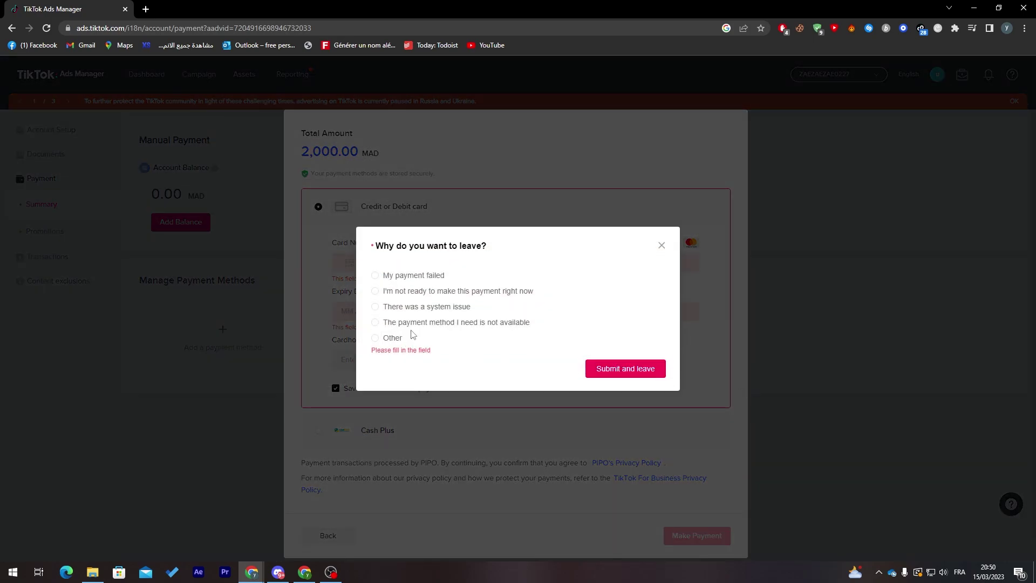
{"action": "left_click", "coordinate": [386, 343]}
{"action": "left_click", "coordinate": [601, 373]}
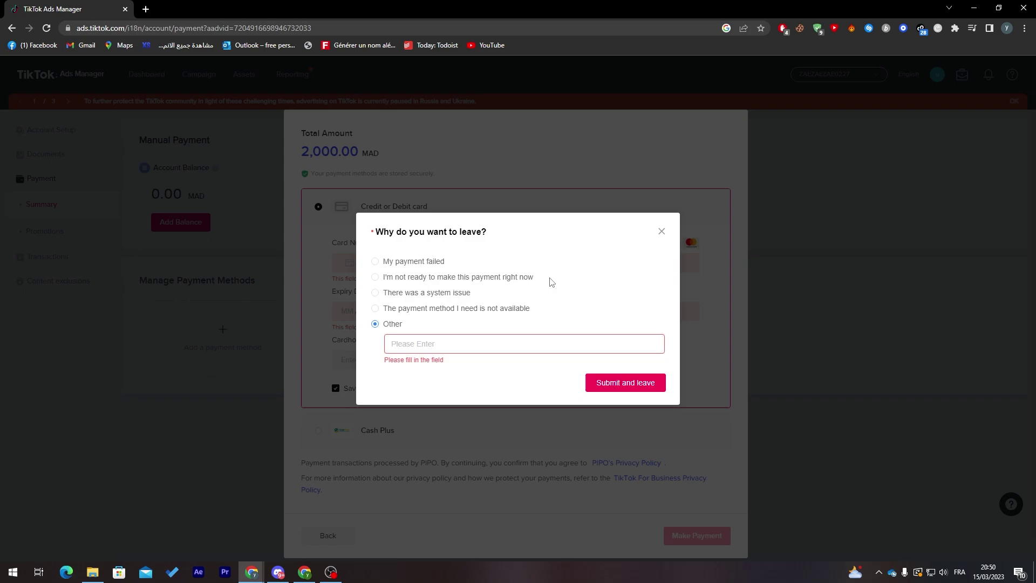
{"action": "left_click", "coordinate": [662, 232]}
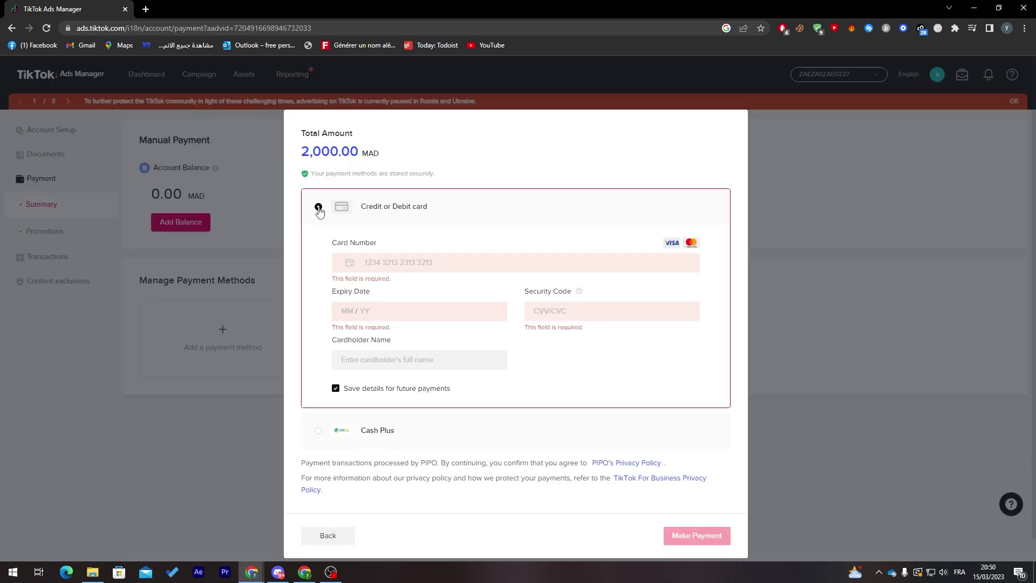
{"action": "left_click", "coordinate": [47, 27]}
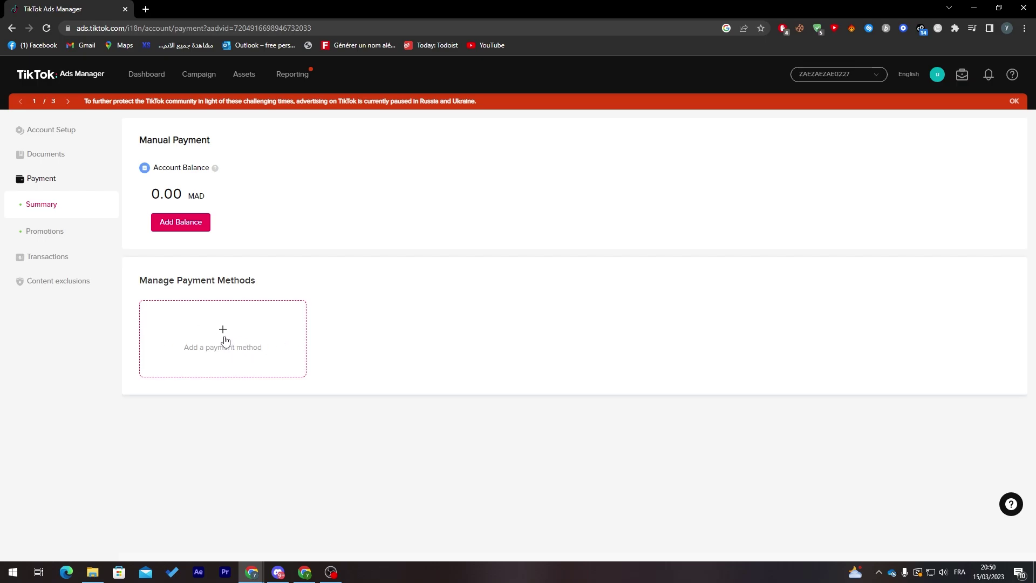
{"action": "left_click", "coordinate": [224, 337]}
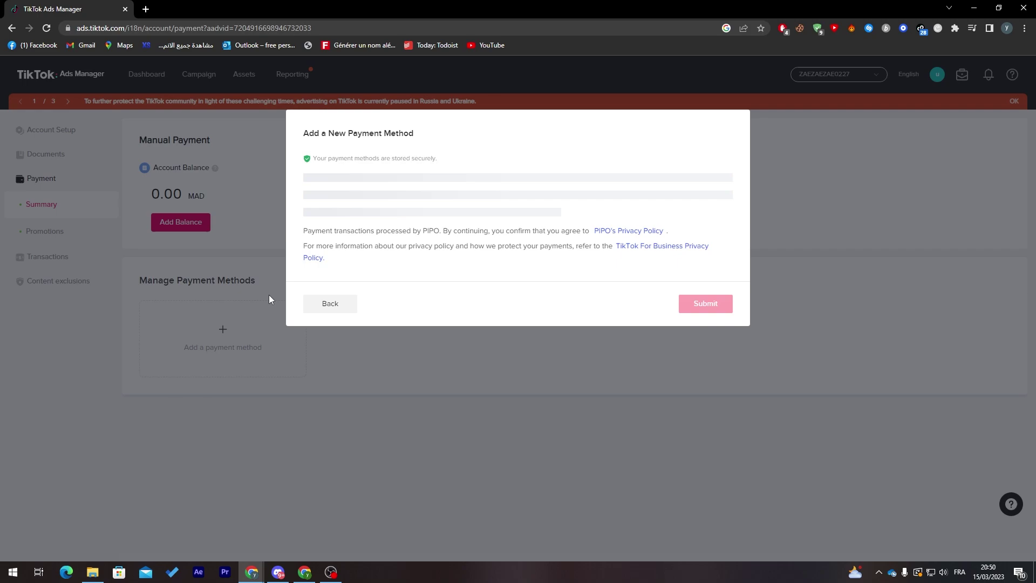
{"action": "left_click", "coordinate": [369, 248]}
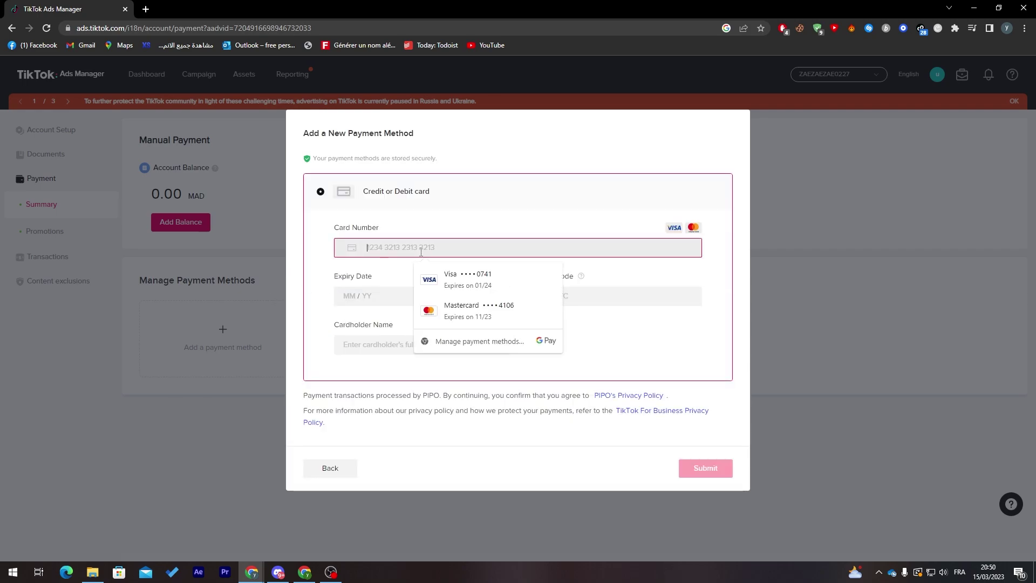
{"action": "left_click", "coordinate": [338, 275]}
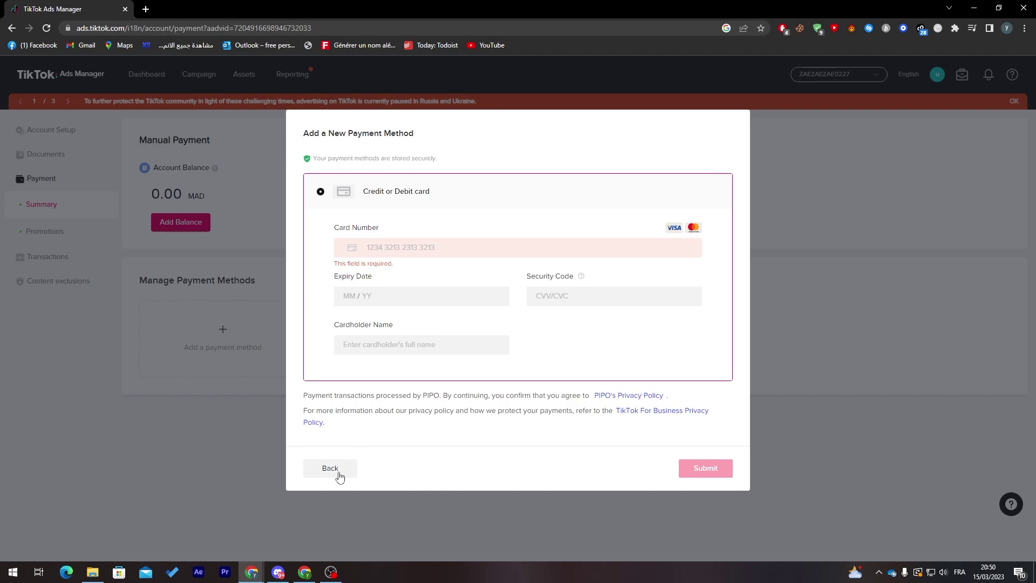
{"action": "left_click", "coordinate": [339, 473]}
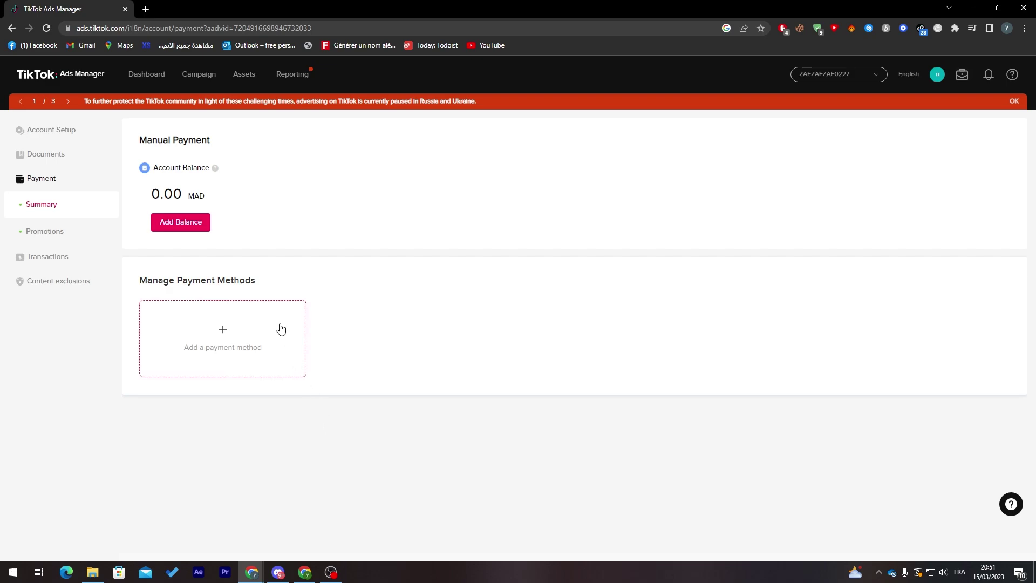
{"action": "left_click", "coordinate": [190, 224]}
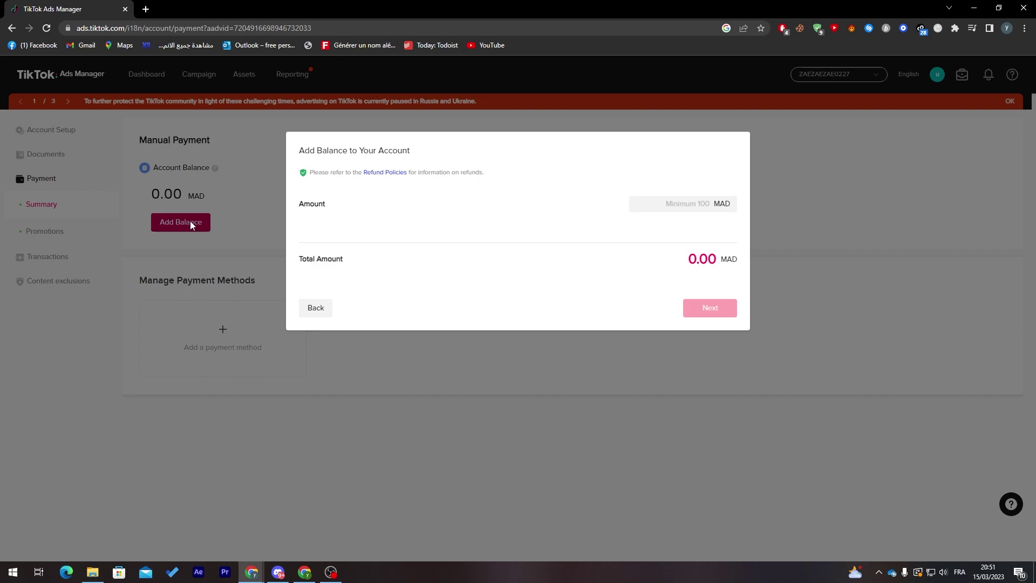
{"action": "left_click", "coordinate": [326, 310]}
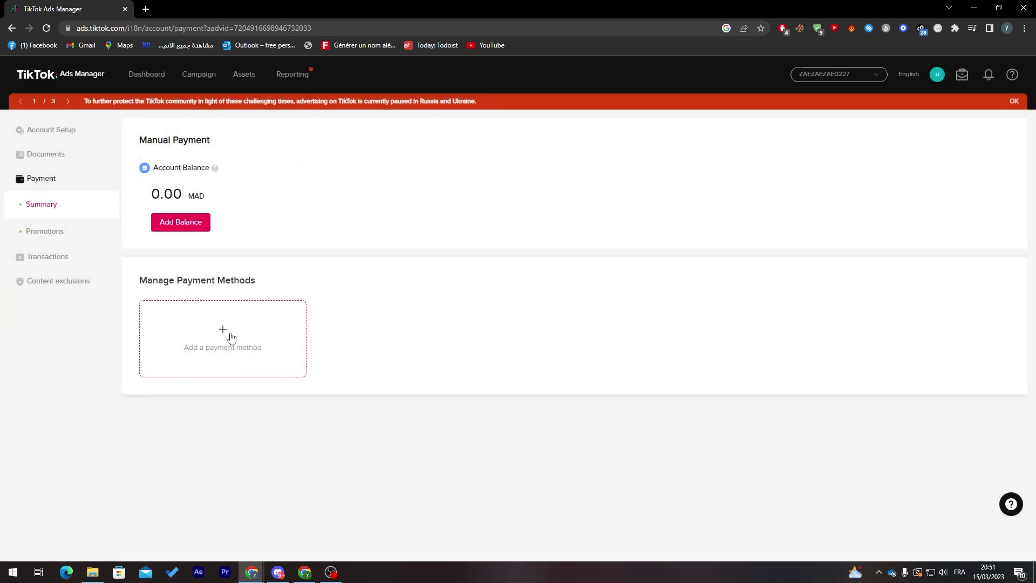